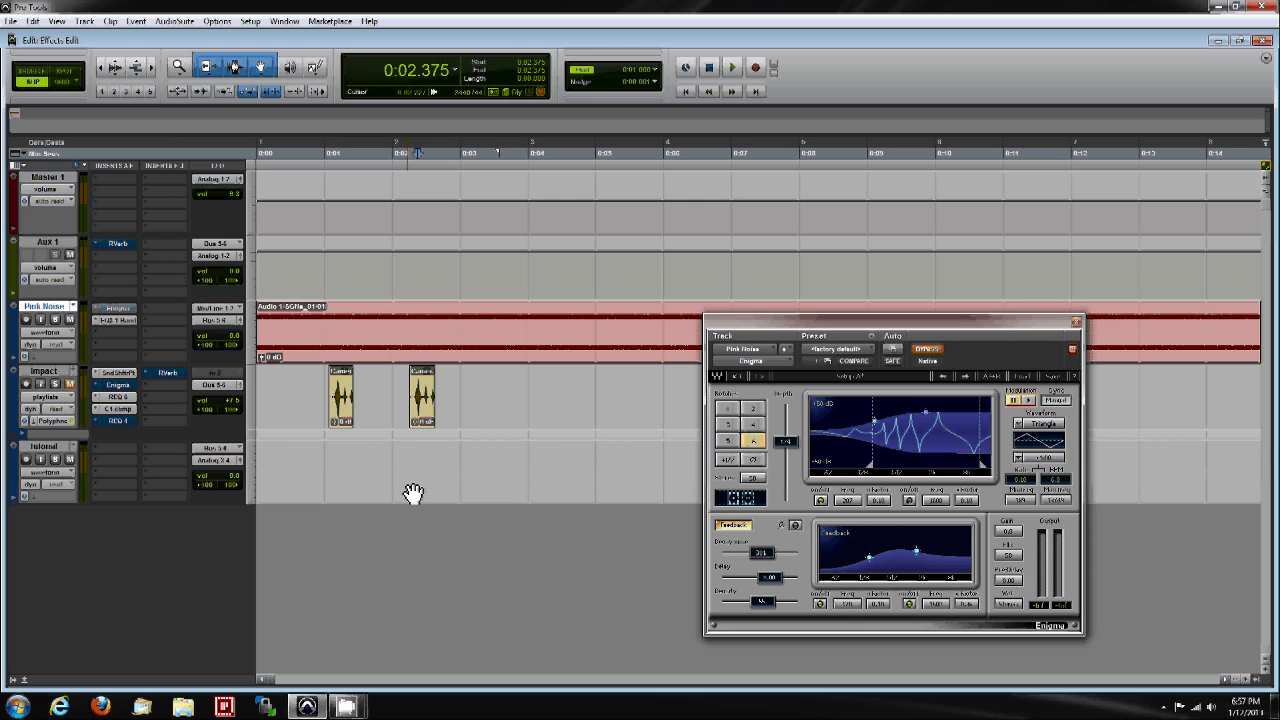
Step: Run the modulation of the Pink Noise track's Enigma plug-in briefly and pause it again
click(1028, 399)
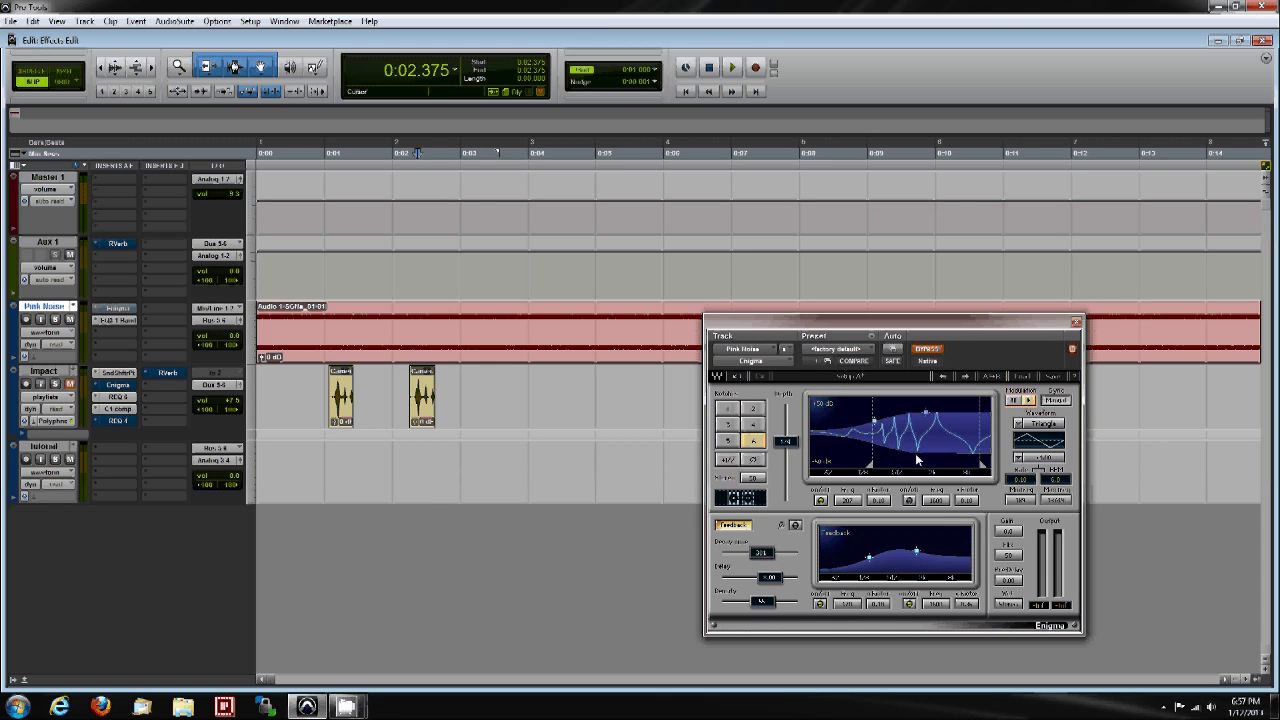
click(1015, 401)
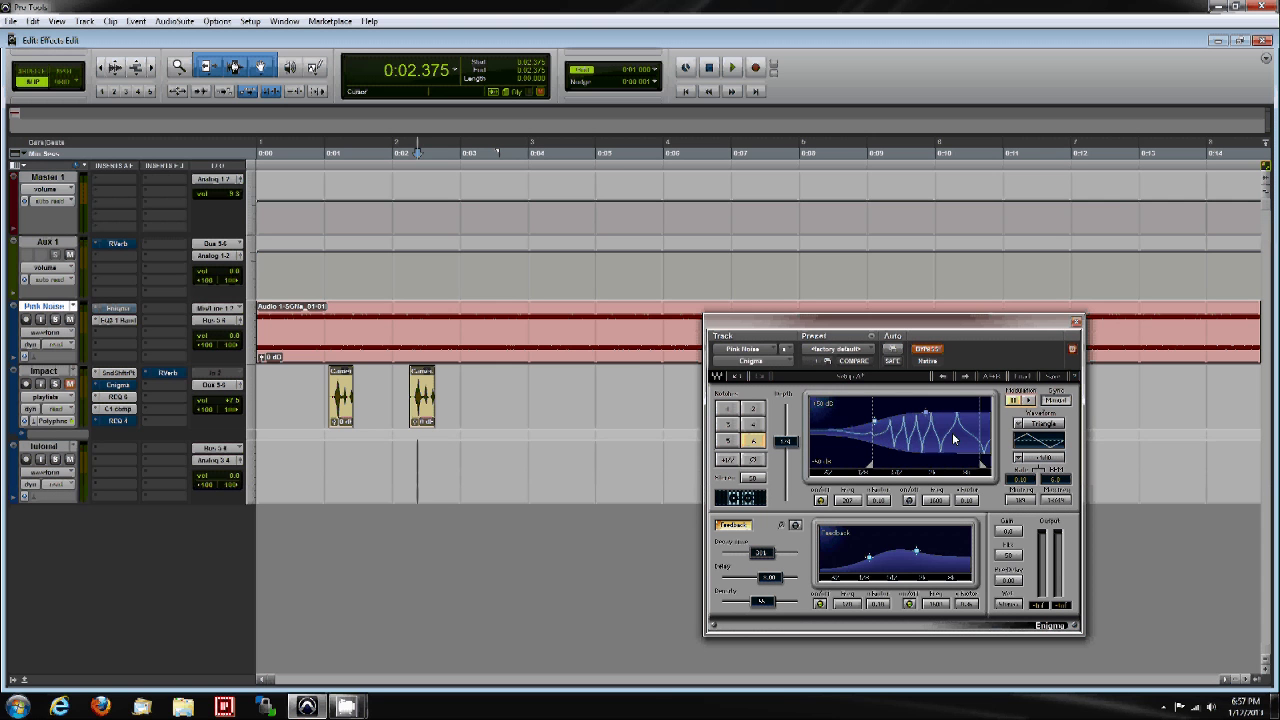
Step: Try removing the Pause / Play parameter from Enigma's plug-in automation list
click(893, 349)
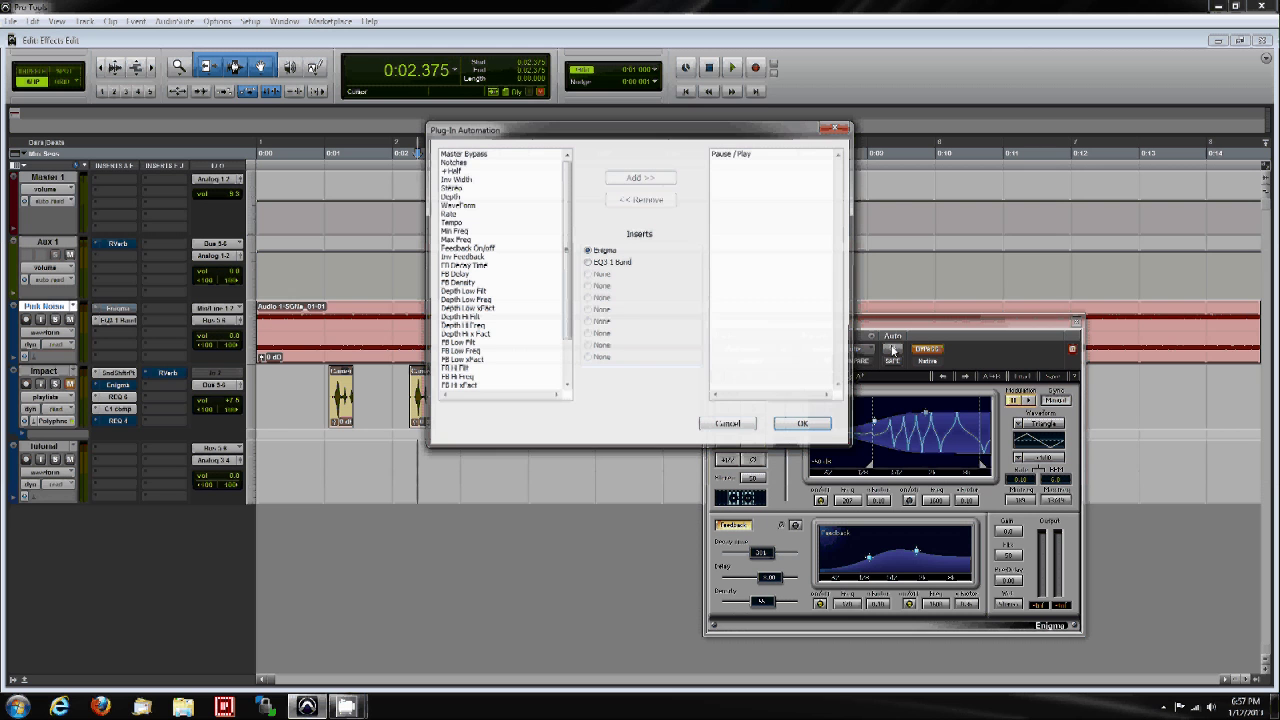
click(729, 154)
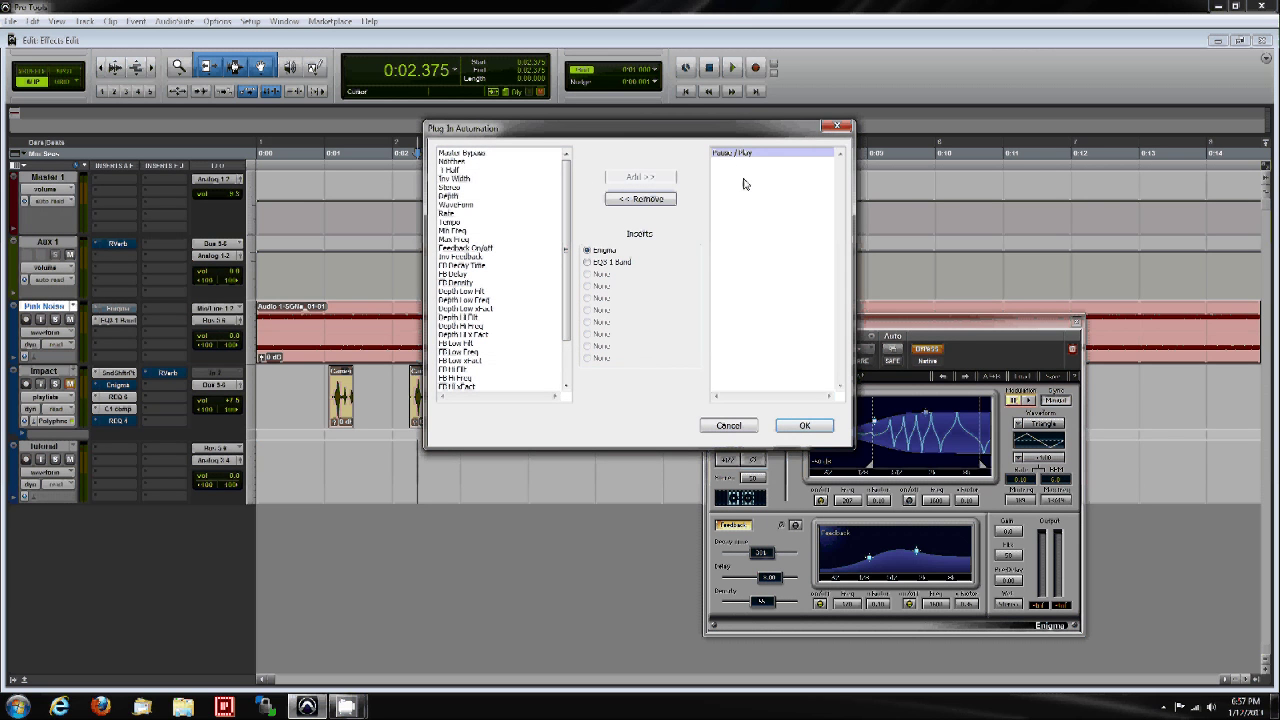
click(655, 199)
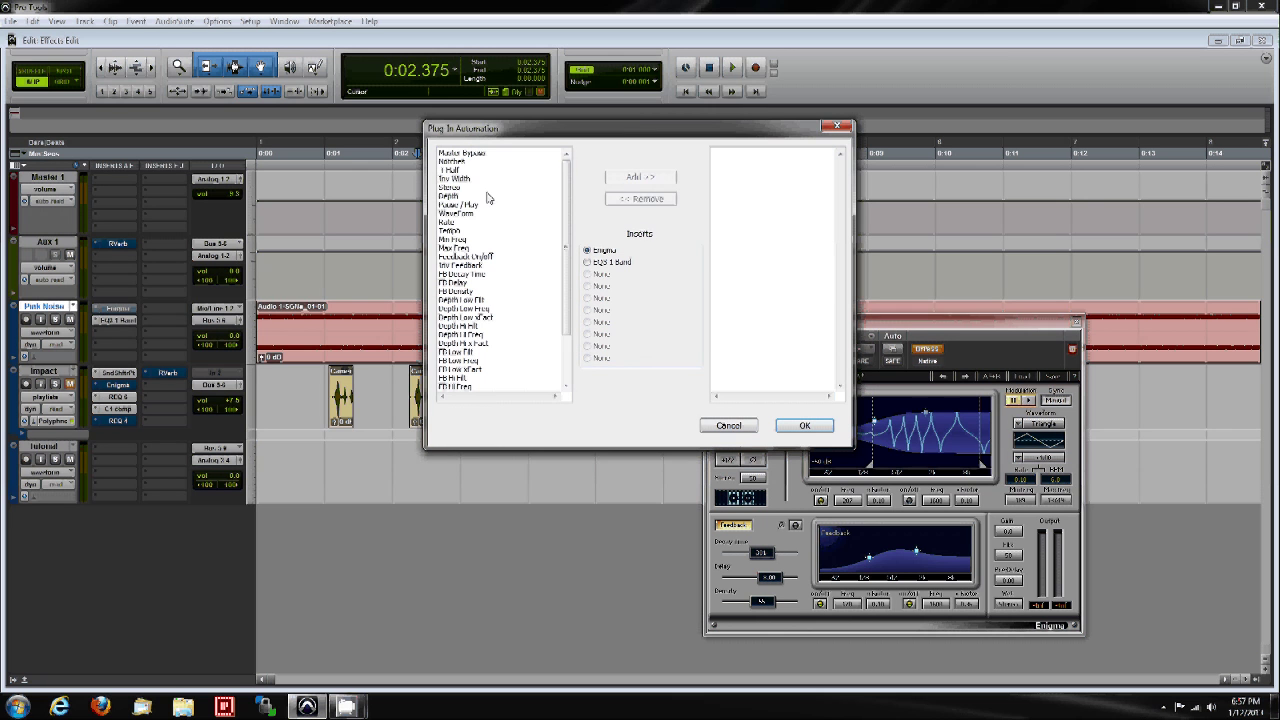
click(477, 206)
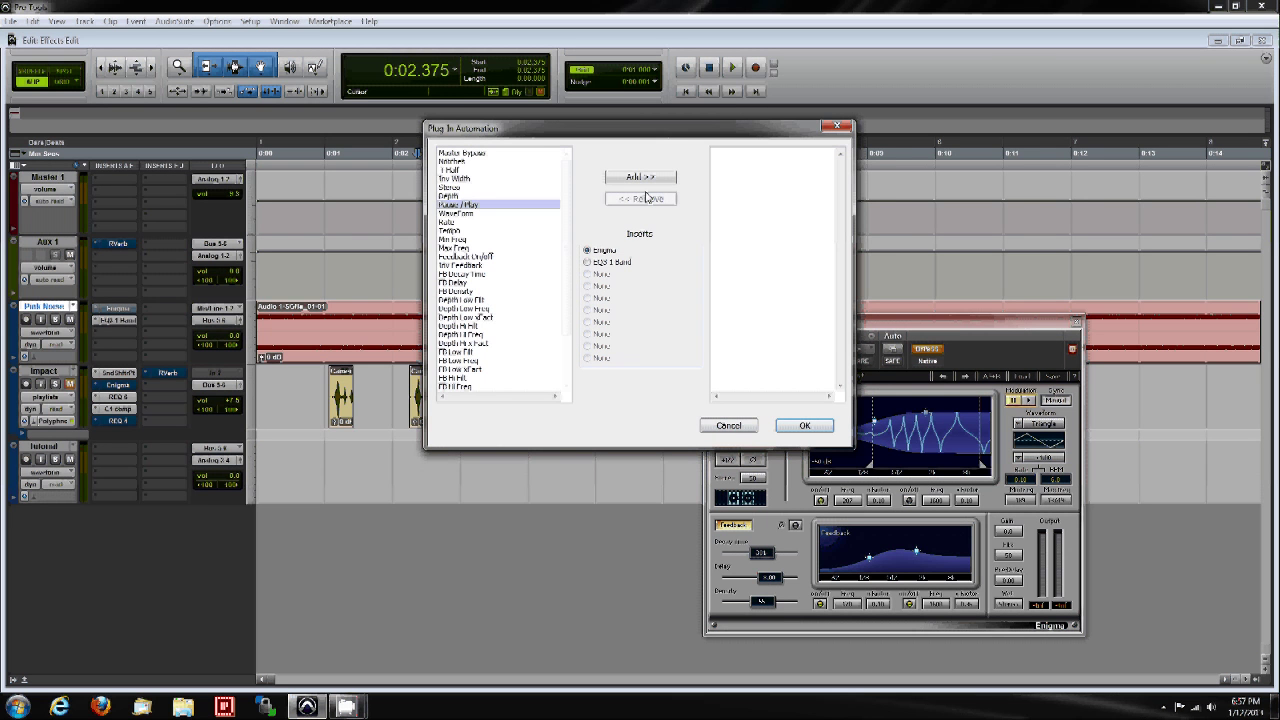
click(724, 426)
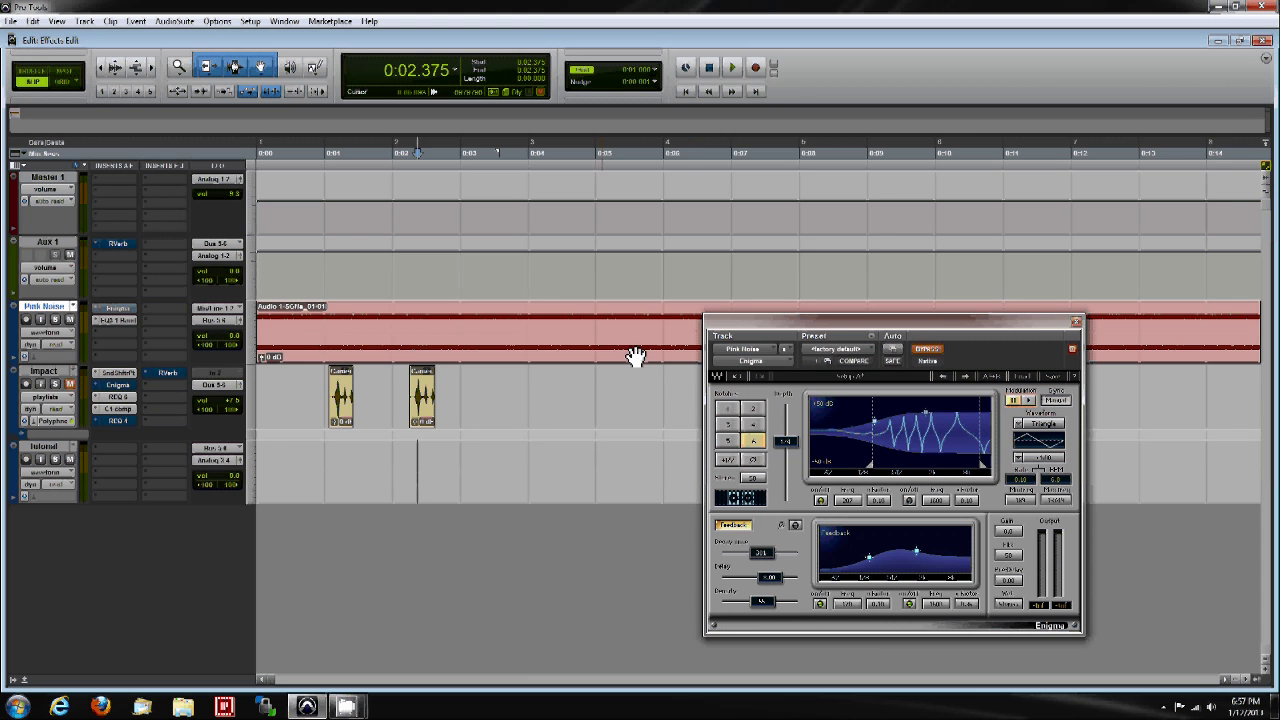
Step: Record-enable the Tutorial track and record a take of the Pink Noise from 0:03.179 with Enigma bypassed
drag(834, 318, 945, 353)
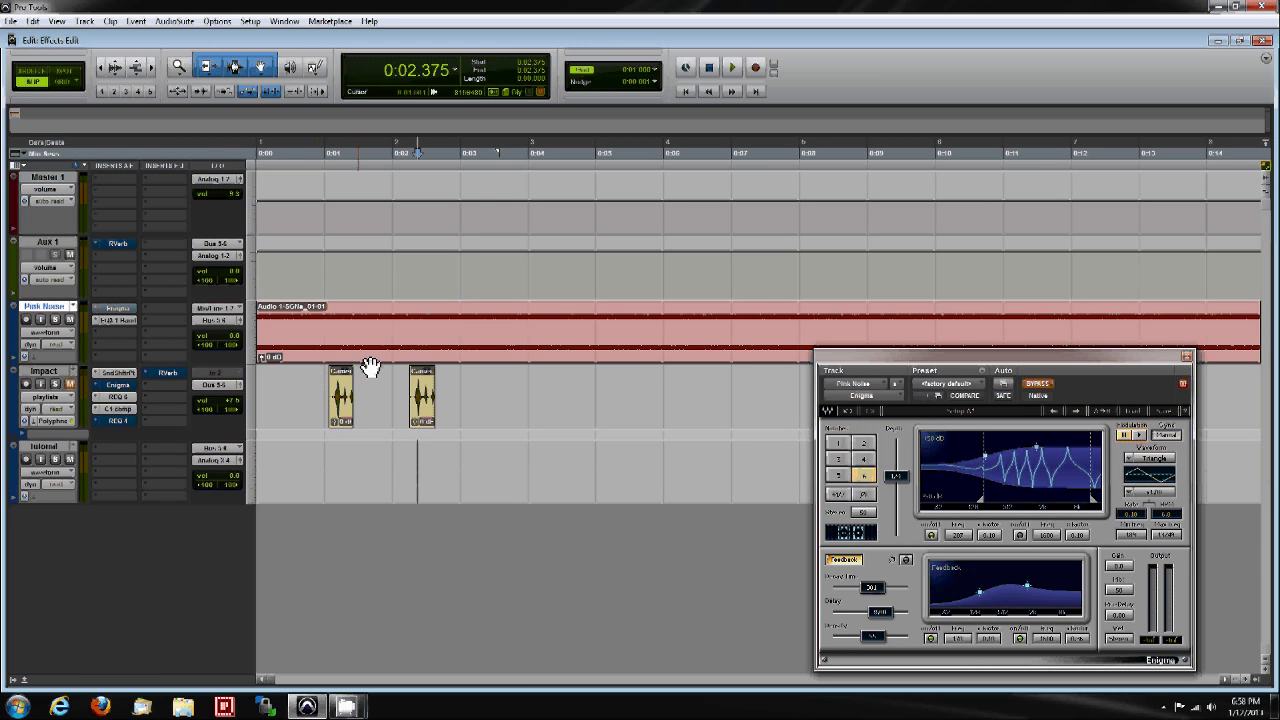
click(421, 349)
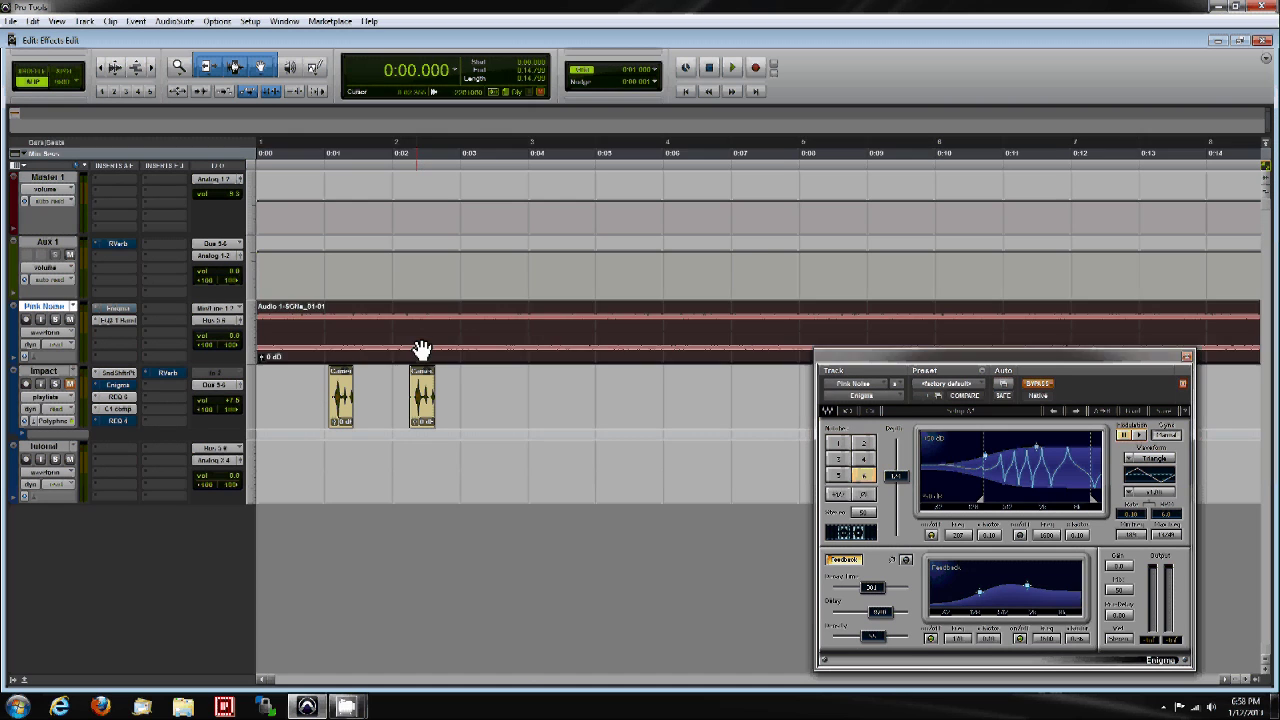
click(474, 320)
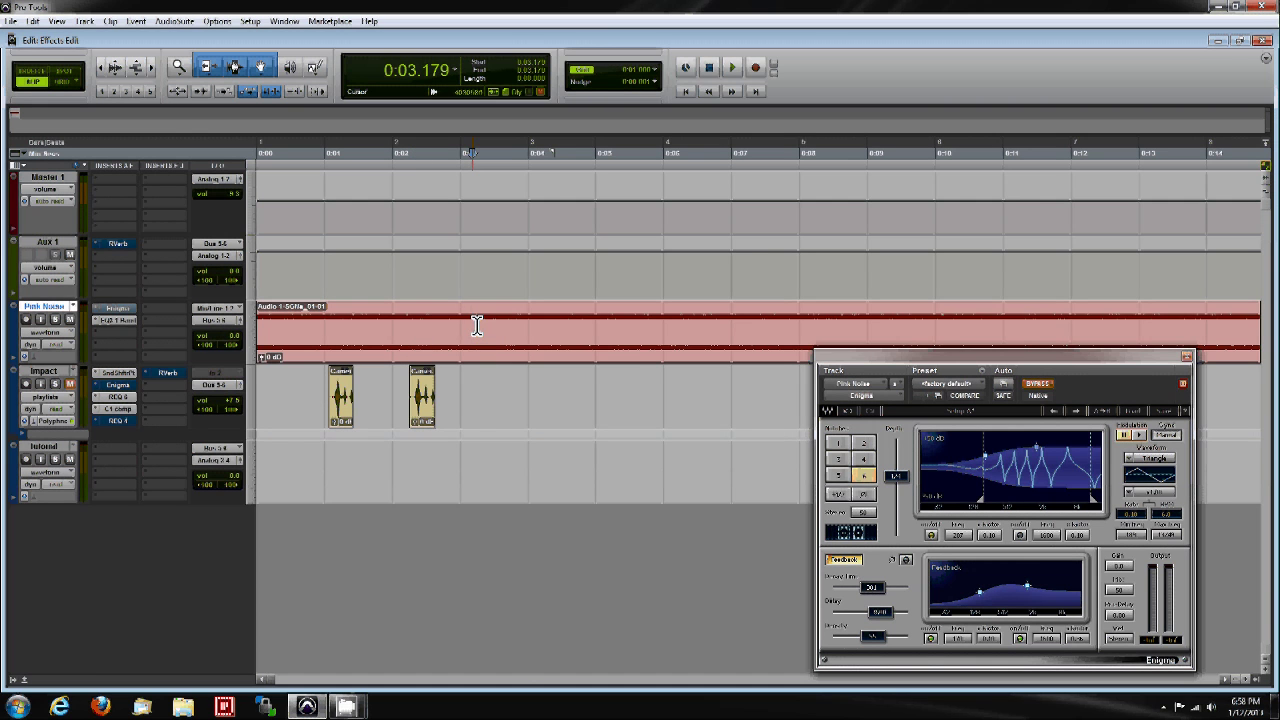
key(F12)
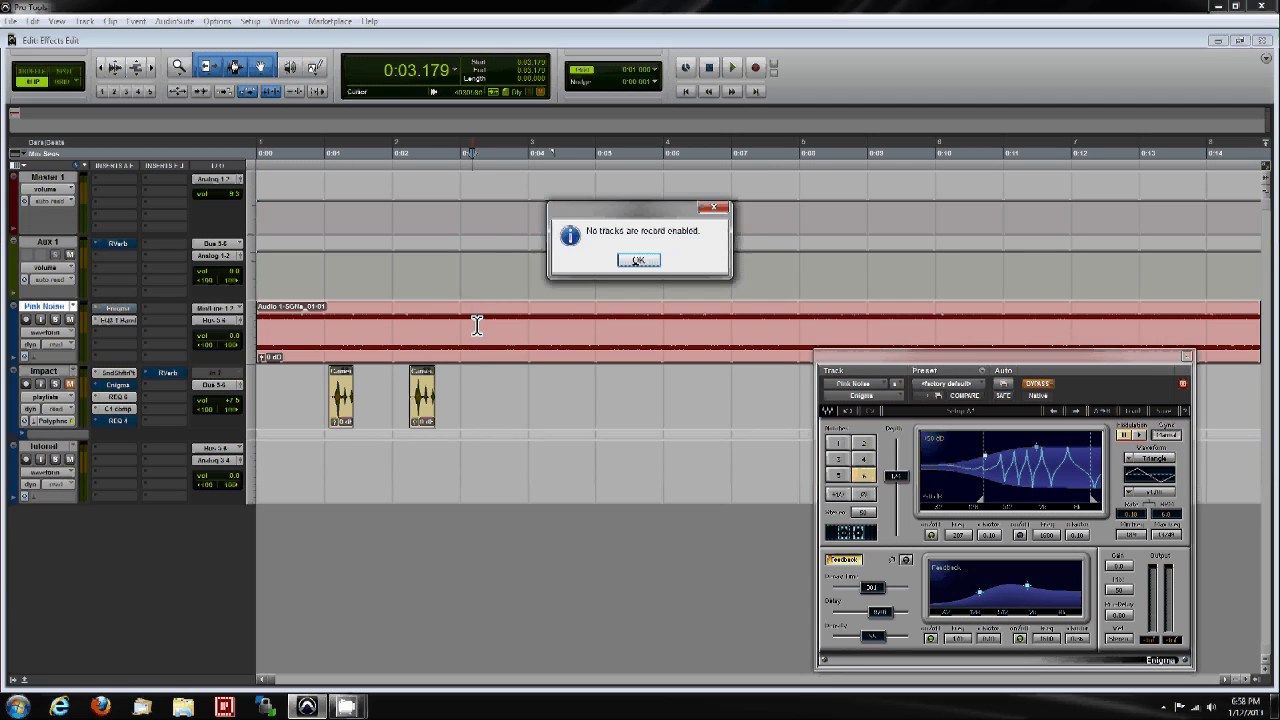
key(Return)
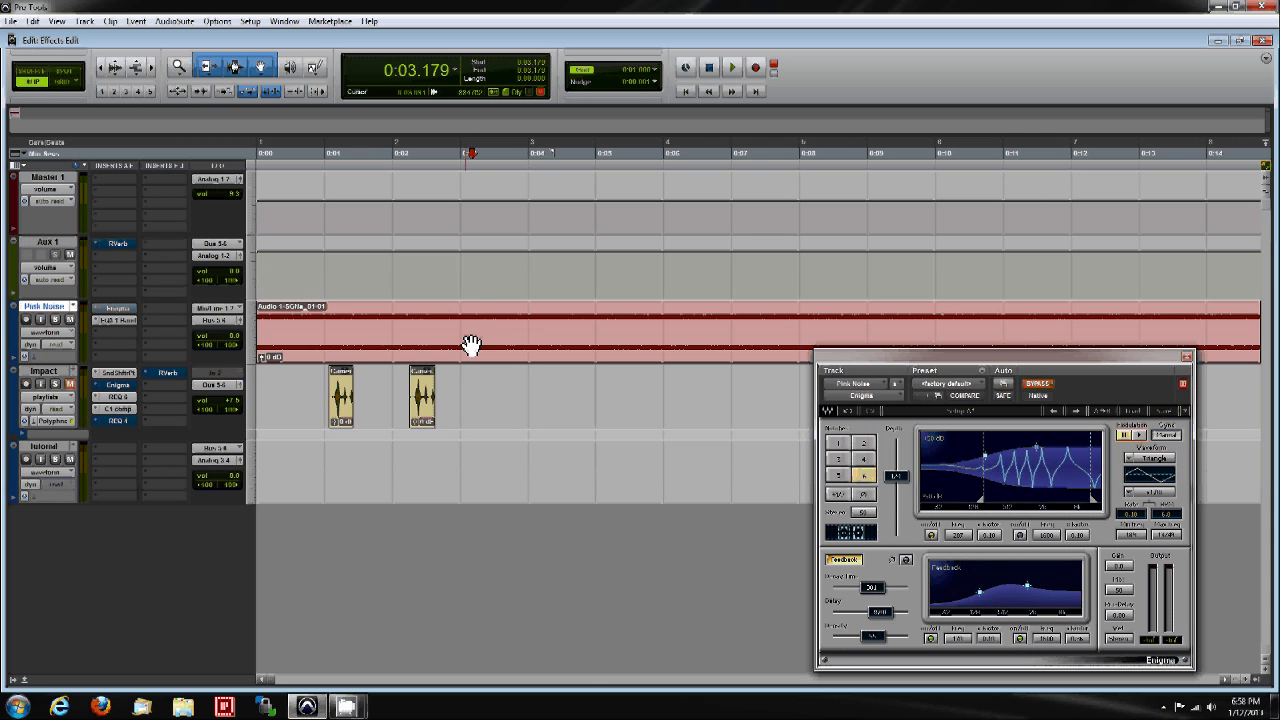
key(space)
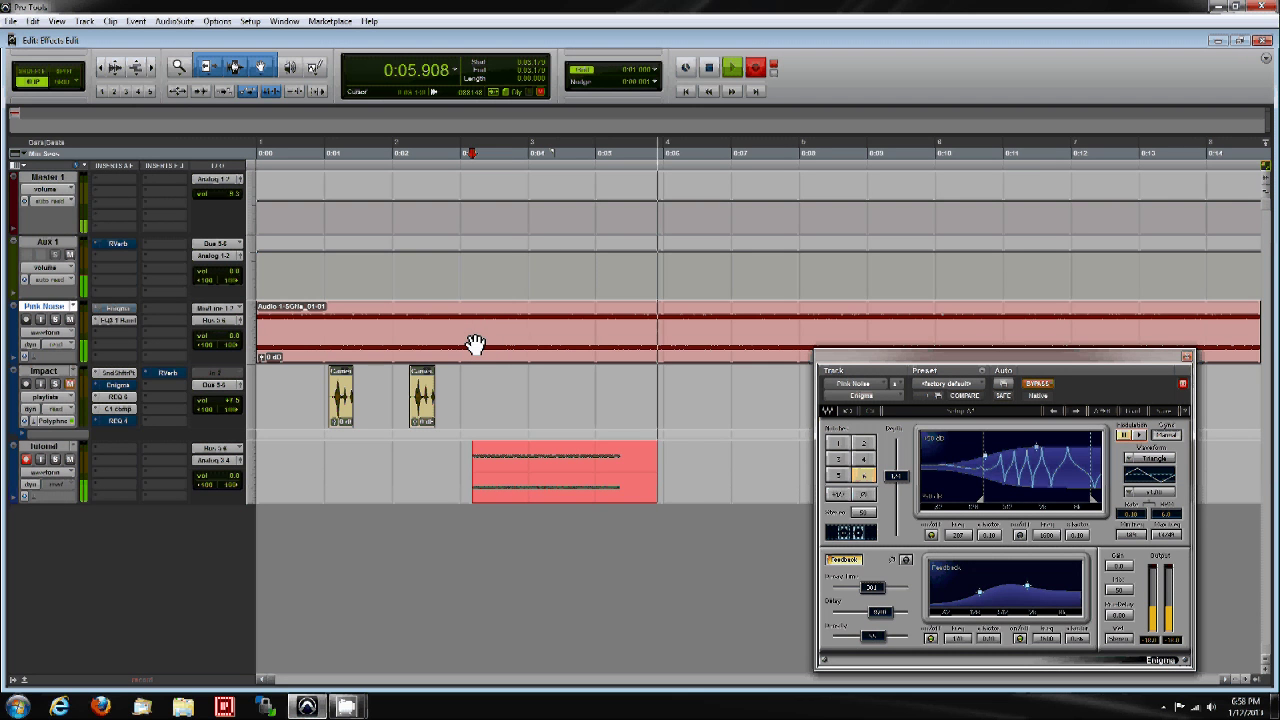
key(space)
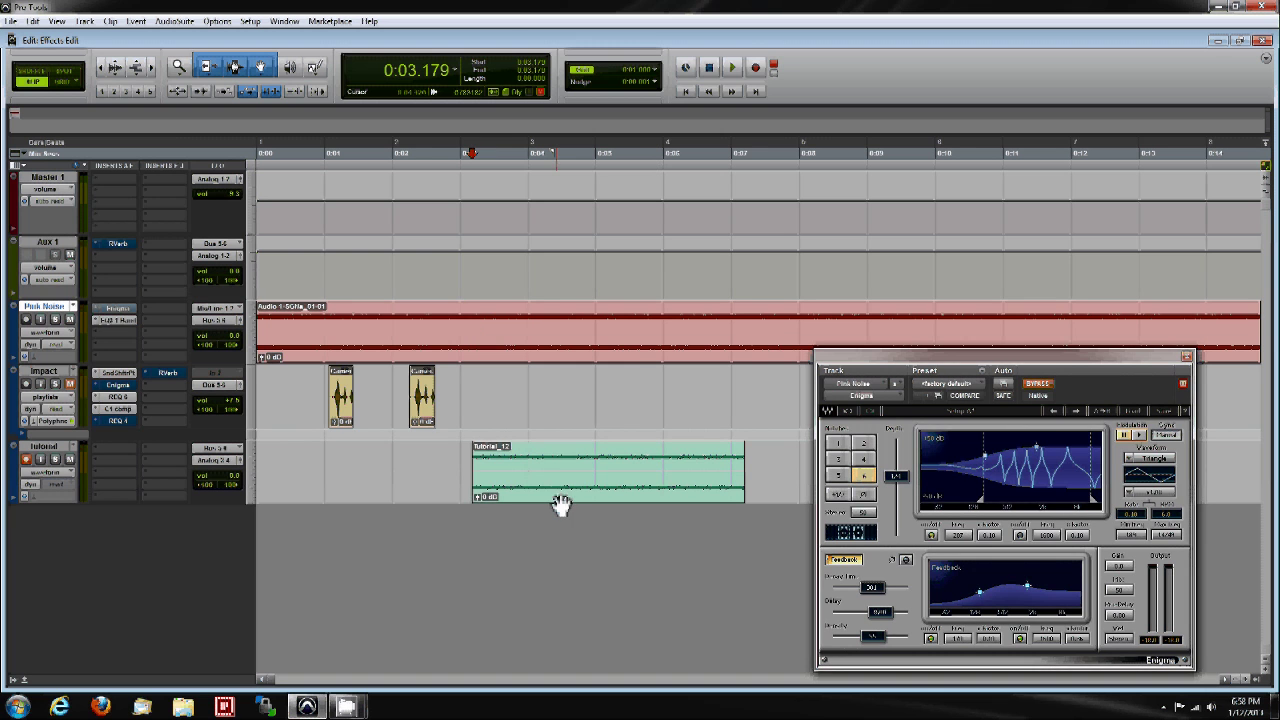
Step: Show the Pink Noise track's EQ3 1-Band settings and delete the recorded take from the Tutorial track
click(117, 321)
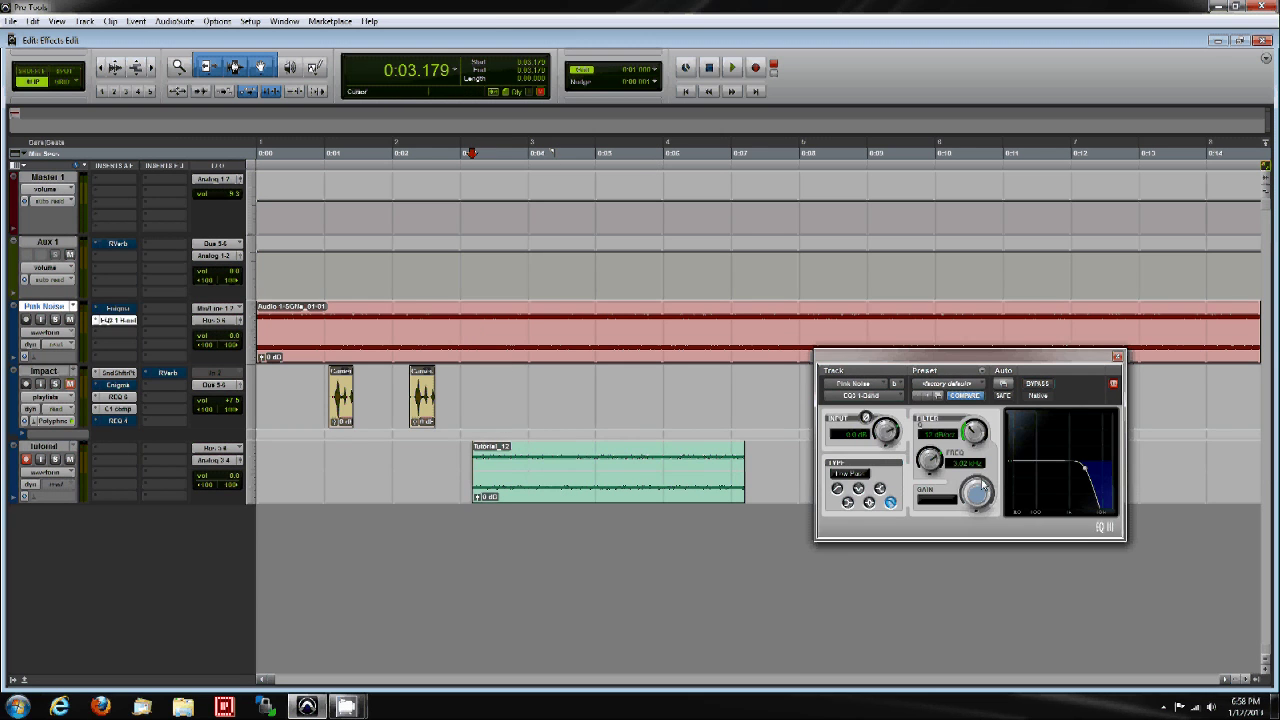
click(645, 491)
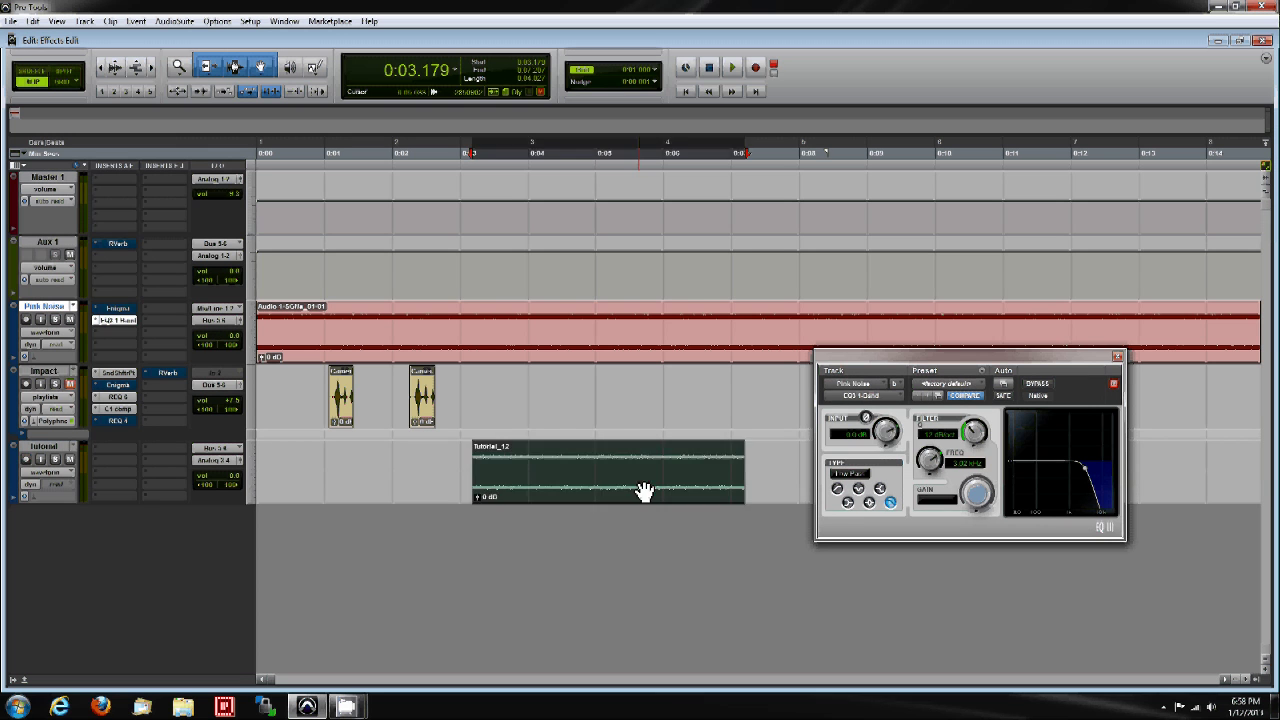
key(Delete)
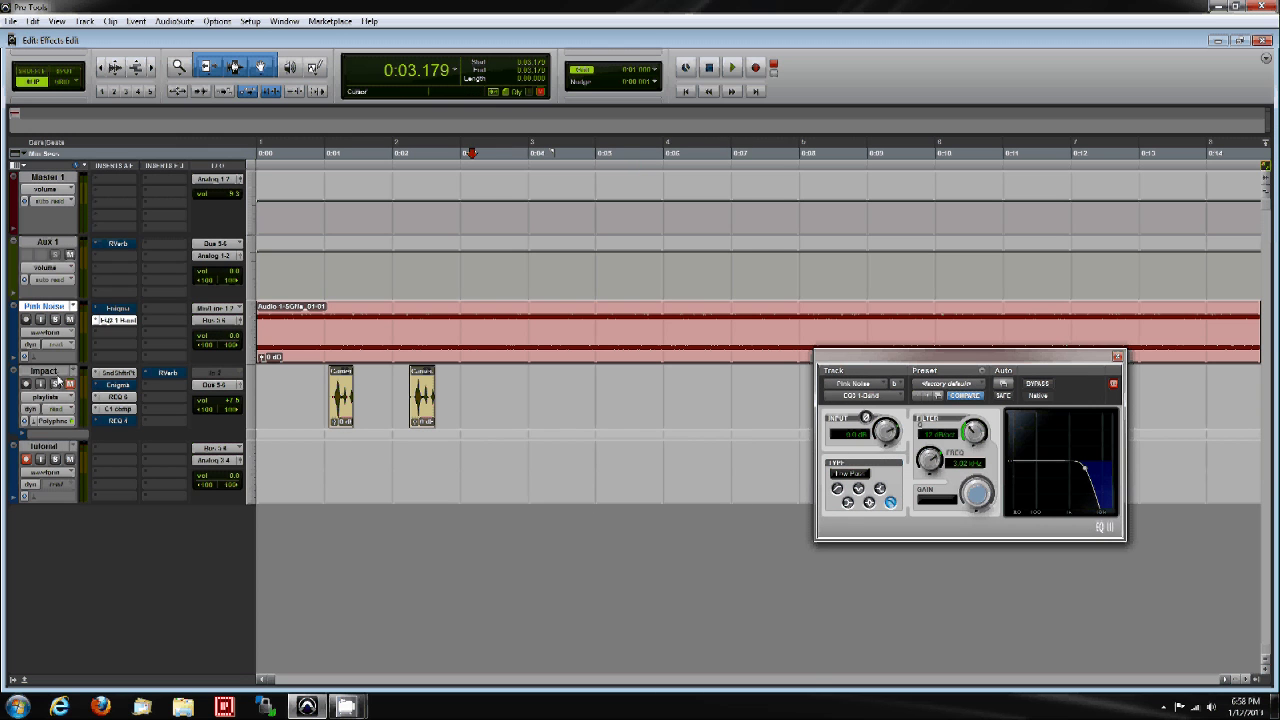
Step: Record the Pink Noise onto the Tutorial track from 0:00.000 with Enigma active and its modulation running
click(117, 308)
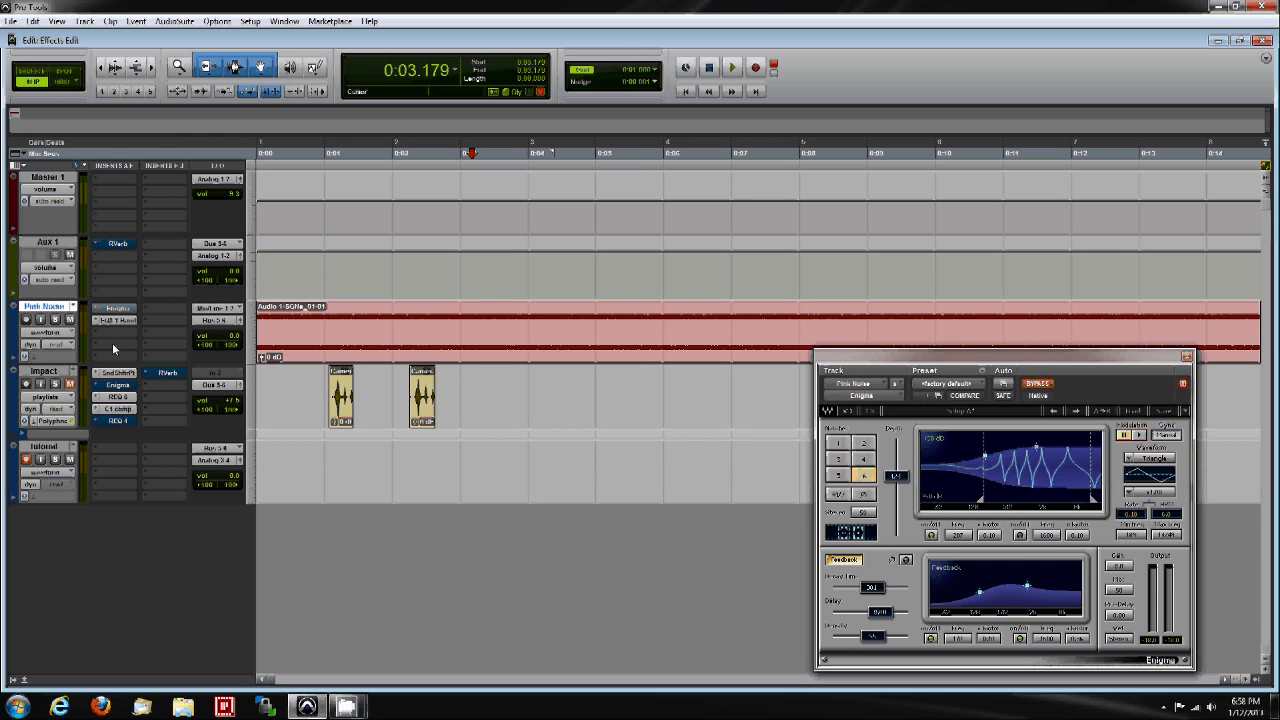
click(1037, 383)
click(1139, 434)
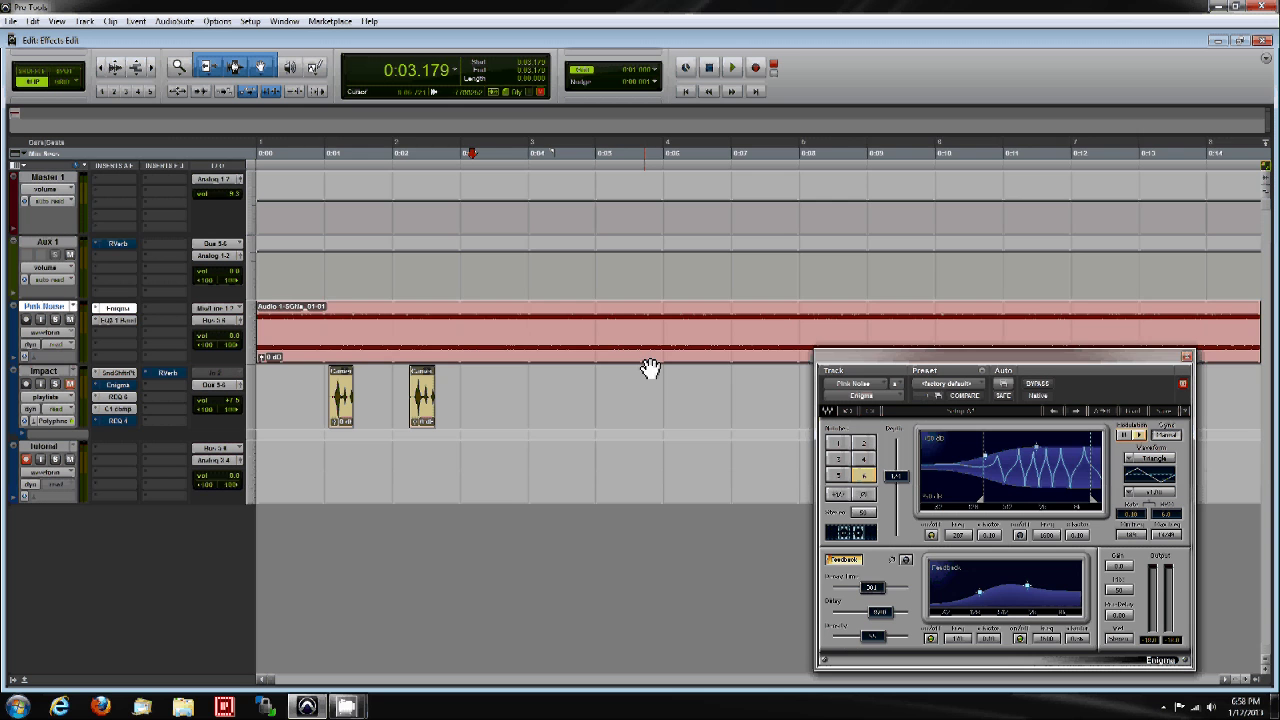
key(space)
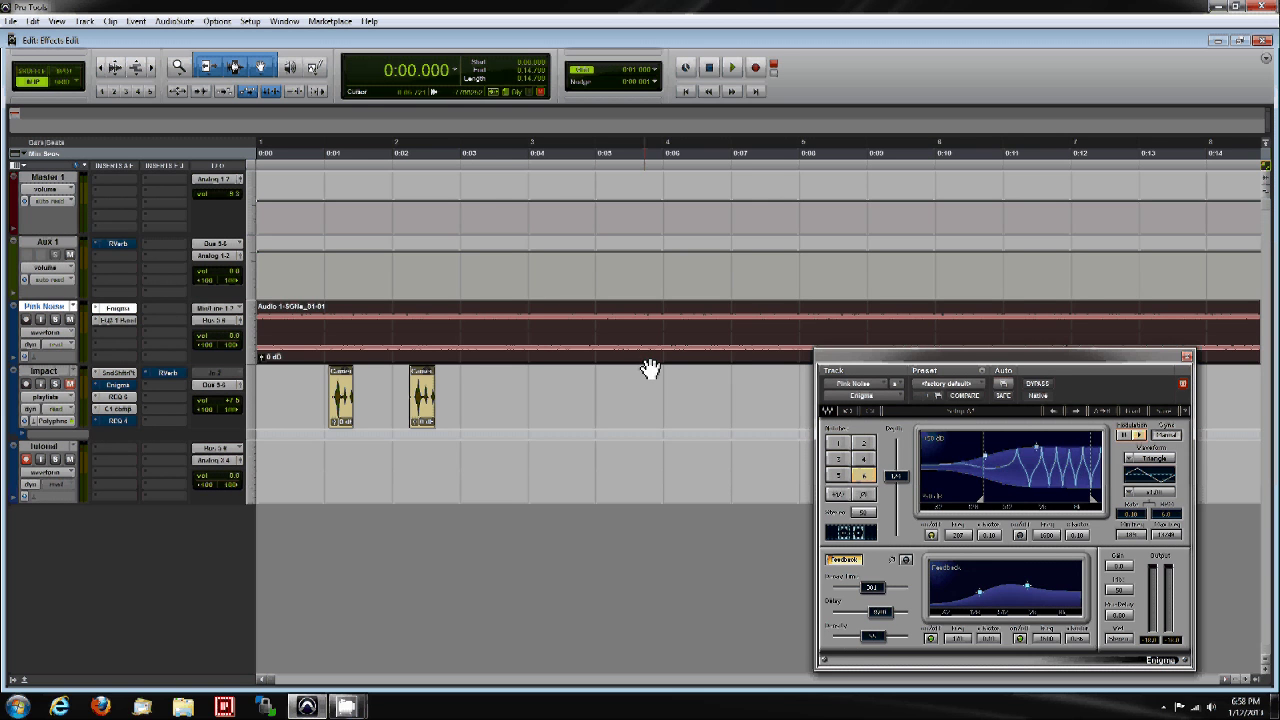
key(ctrl+space)
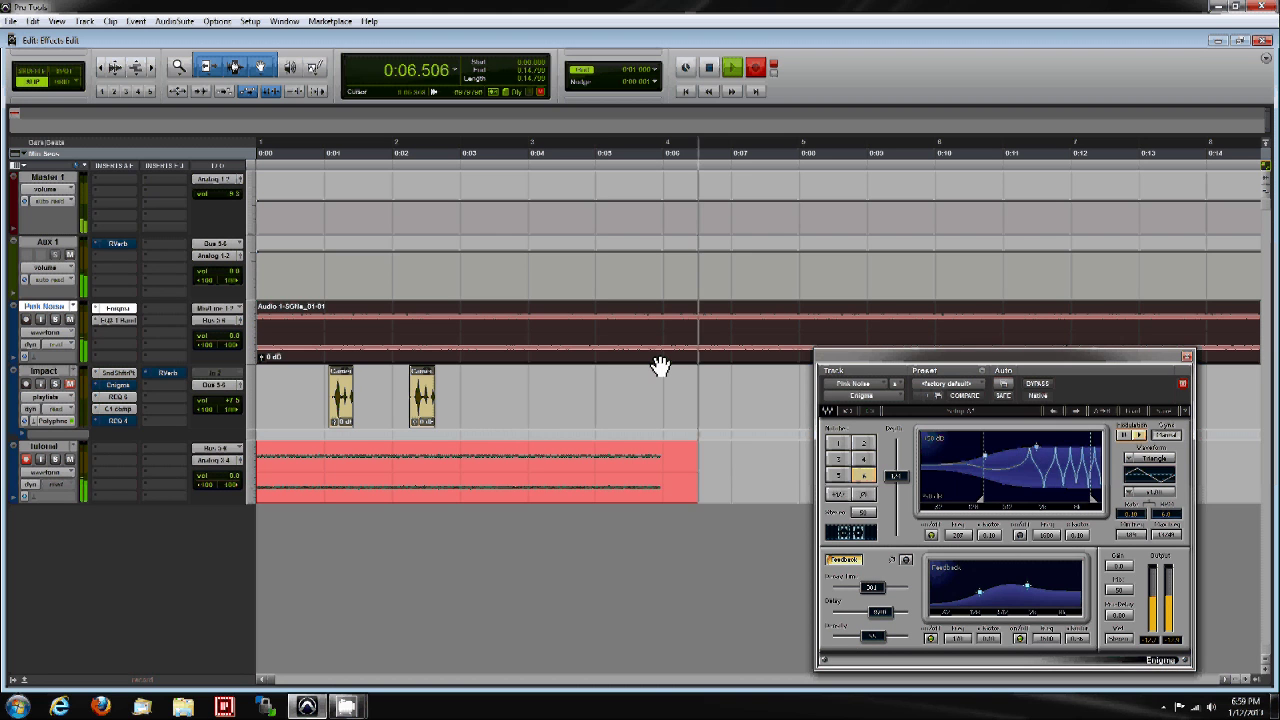
key(space)
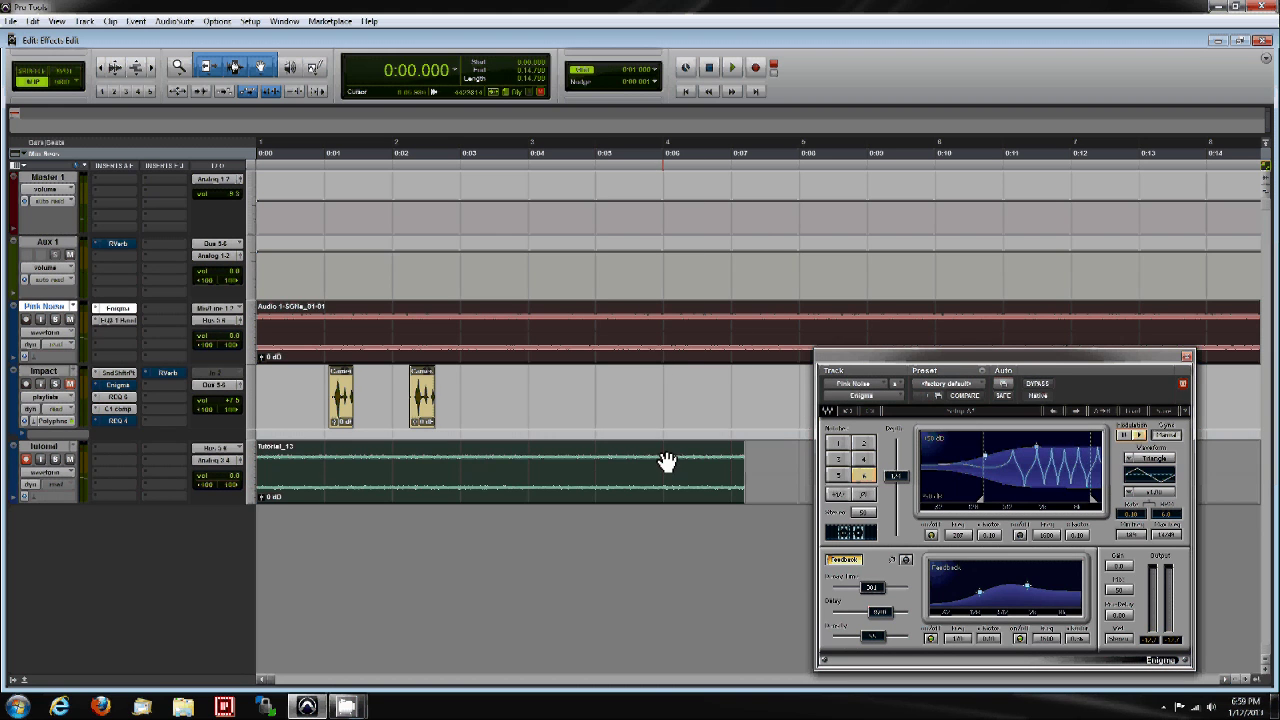
Step: Replace the Tutorial take with a new Pink Noise recording from 0:00.000, pausing Enigma's modulation while recording
click(643, 507)
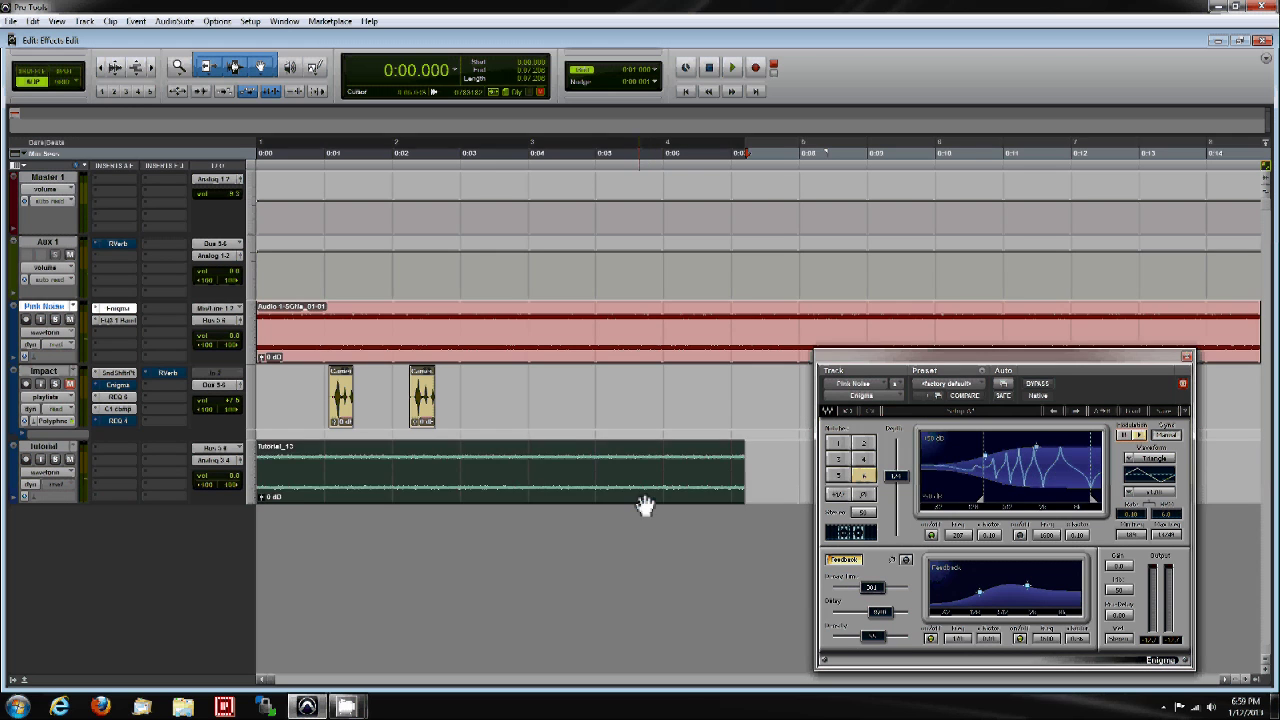
key(Delete)
click(475, 353)
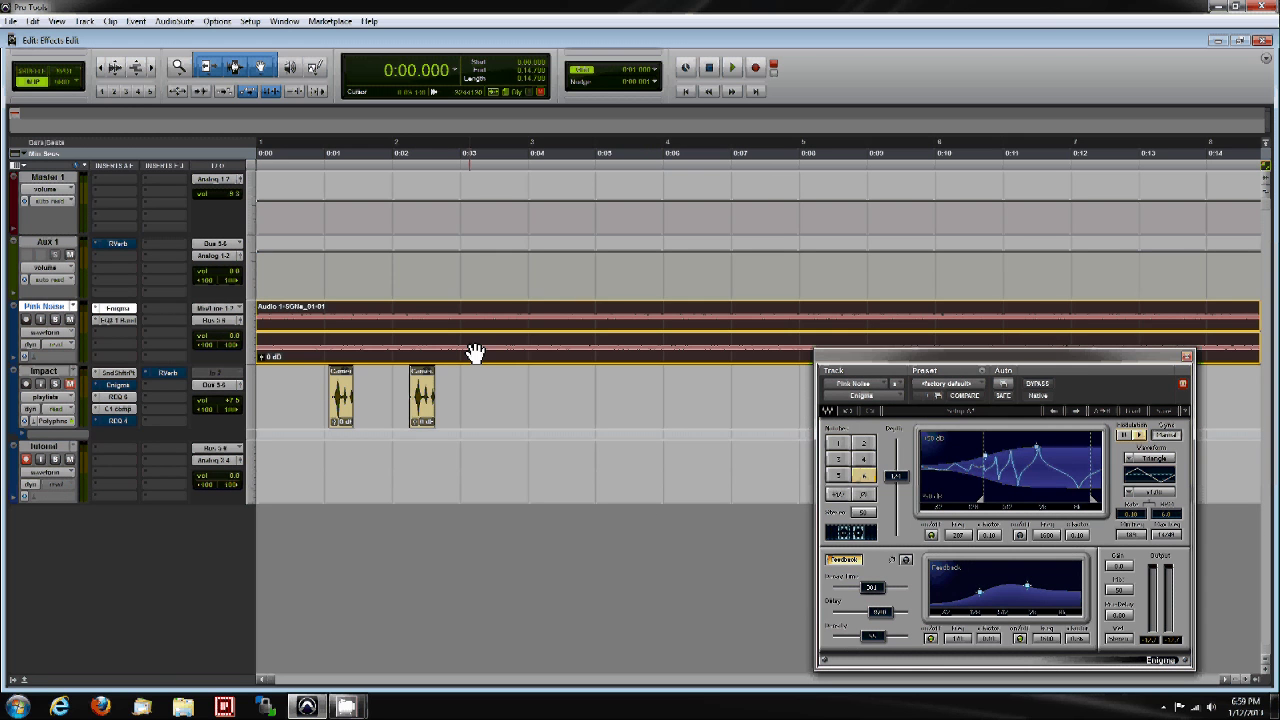
key(ctrl+space)
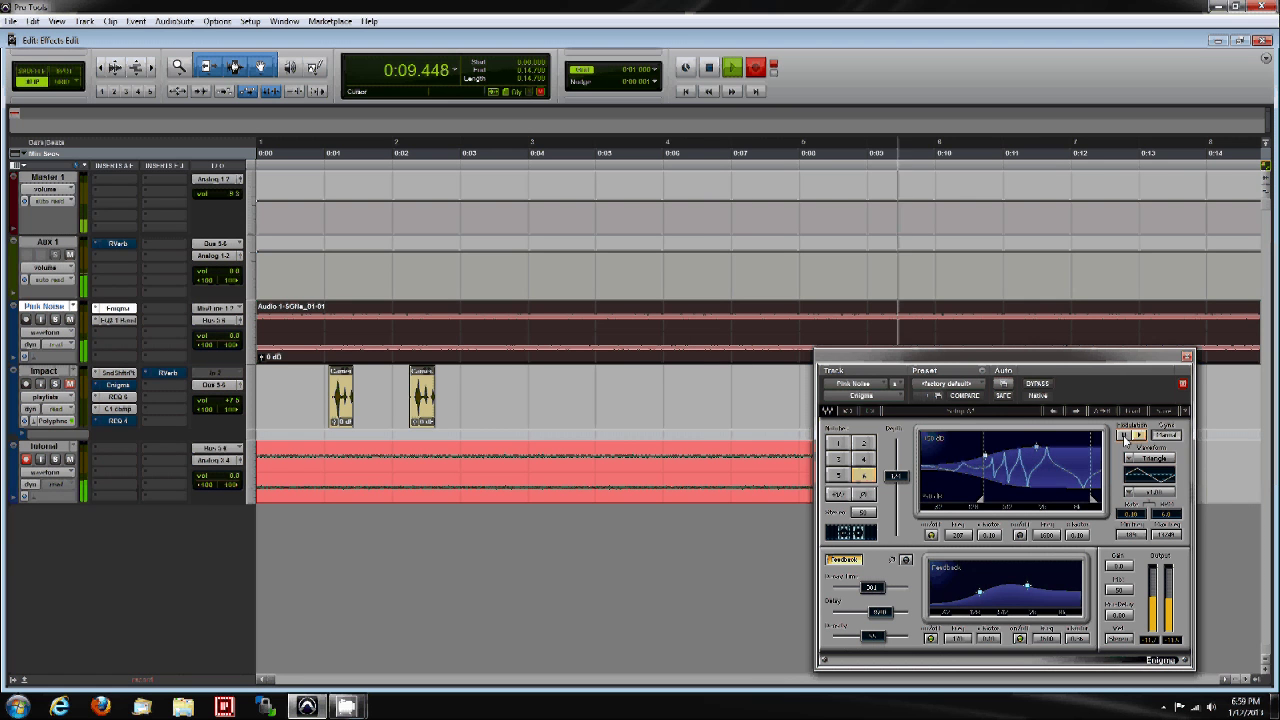
key(space)
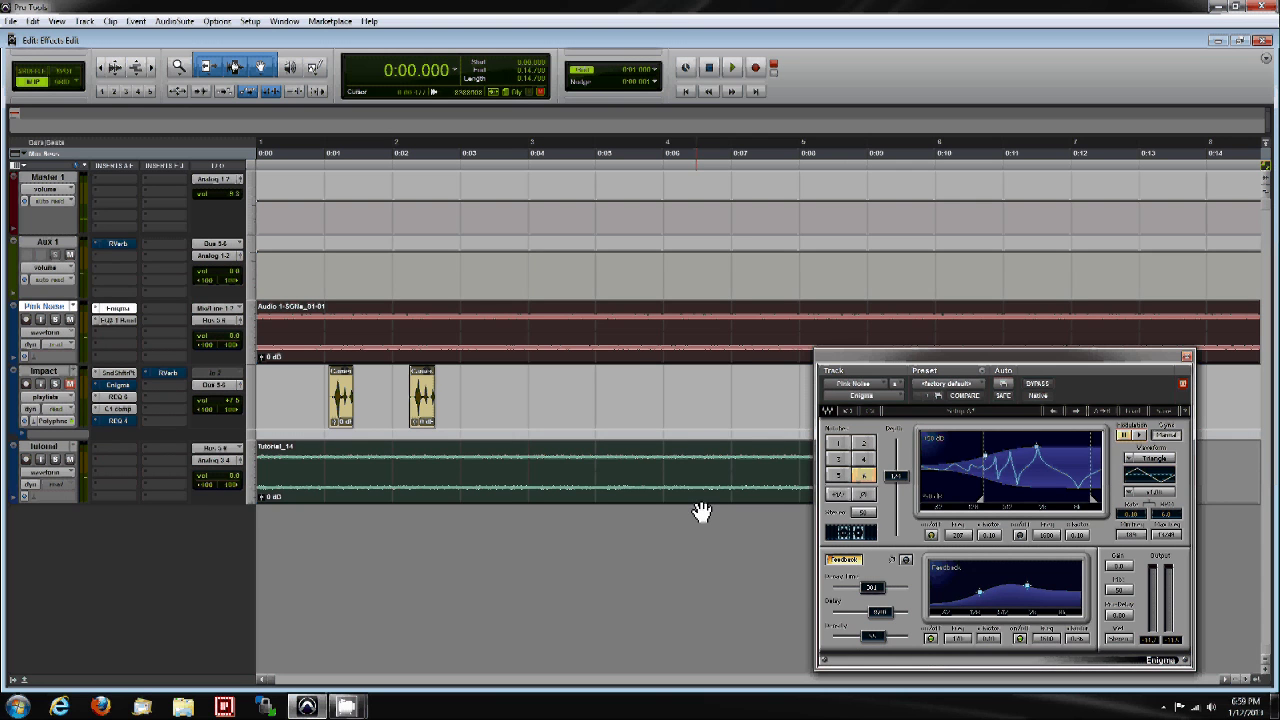
Step: Delete the Pink Noise take from the Tutorial track and mute the Pink Noise track
click(688, 395)
click(645, 500)
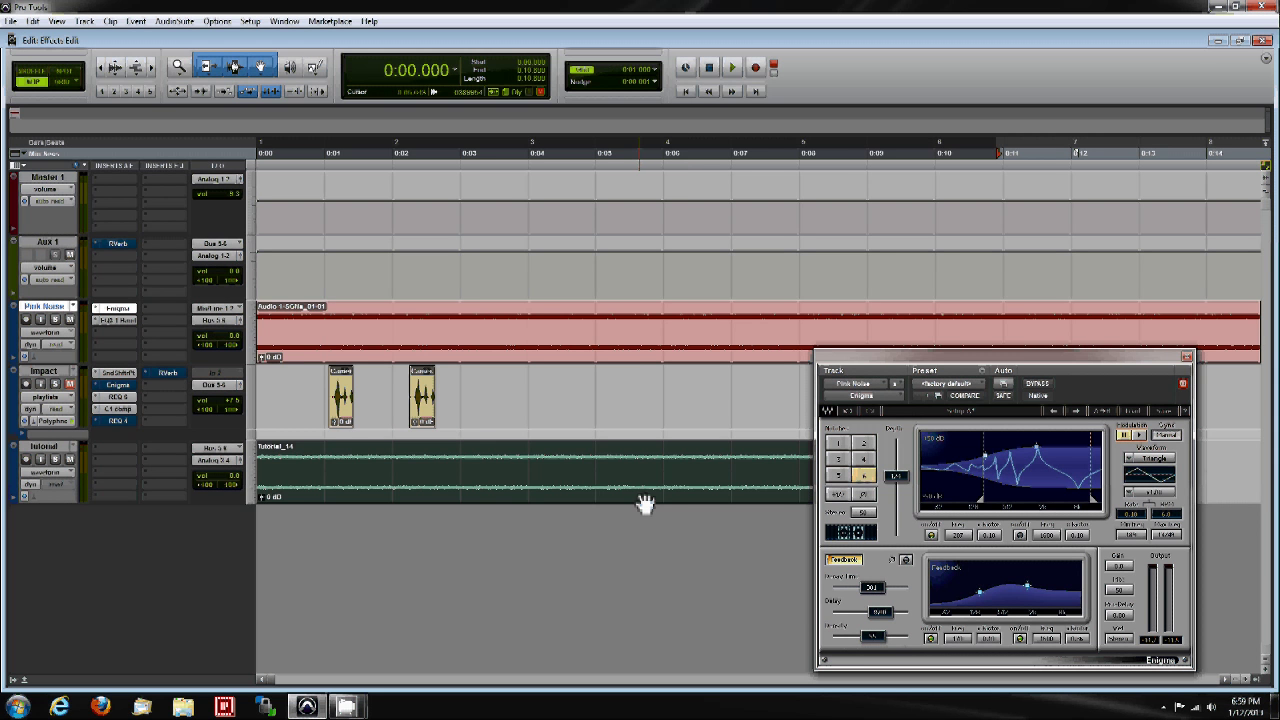
key(Delete)
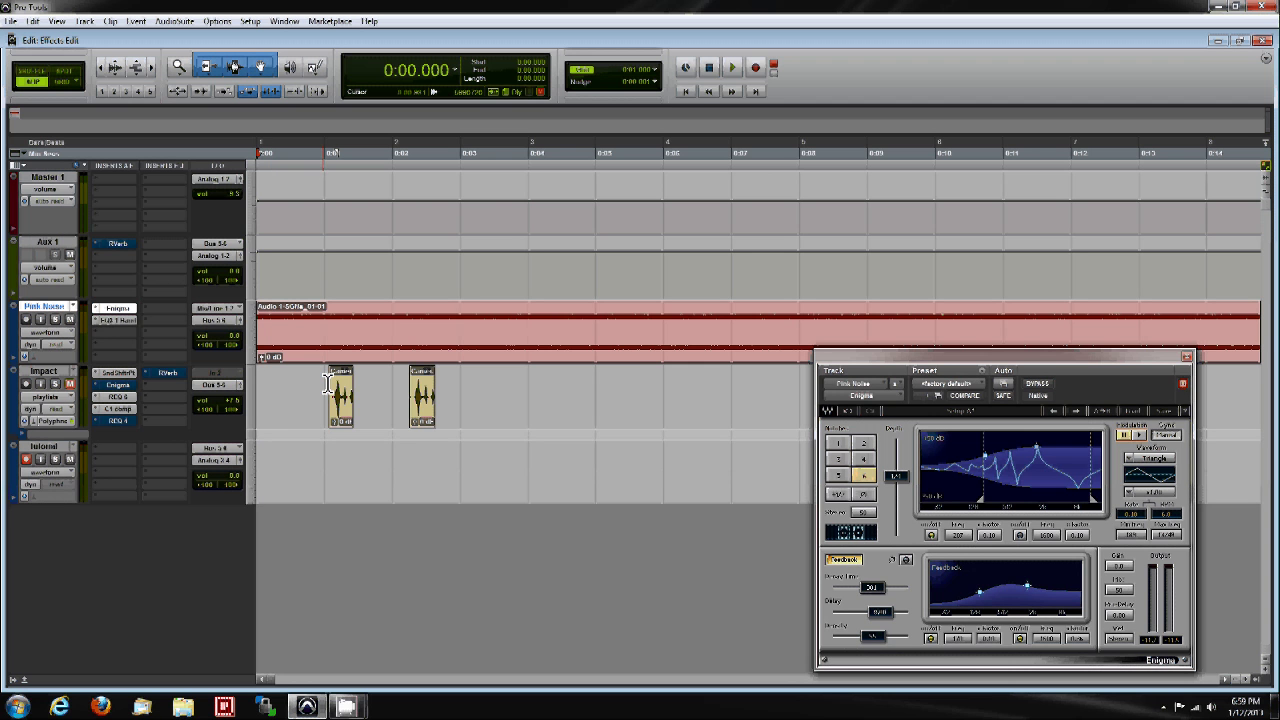
click(69, 320)
Step: Record the Impact clips onto the Tutorial track from 0:01.068 with the Impact track's Enigma bypassed
click(311, 390)
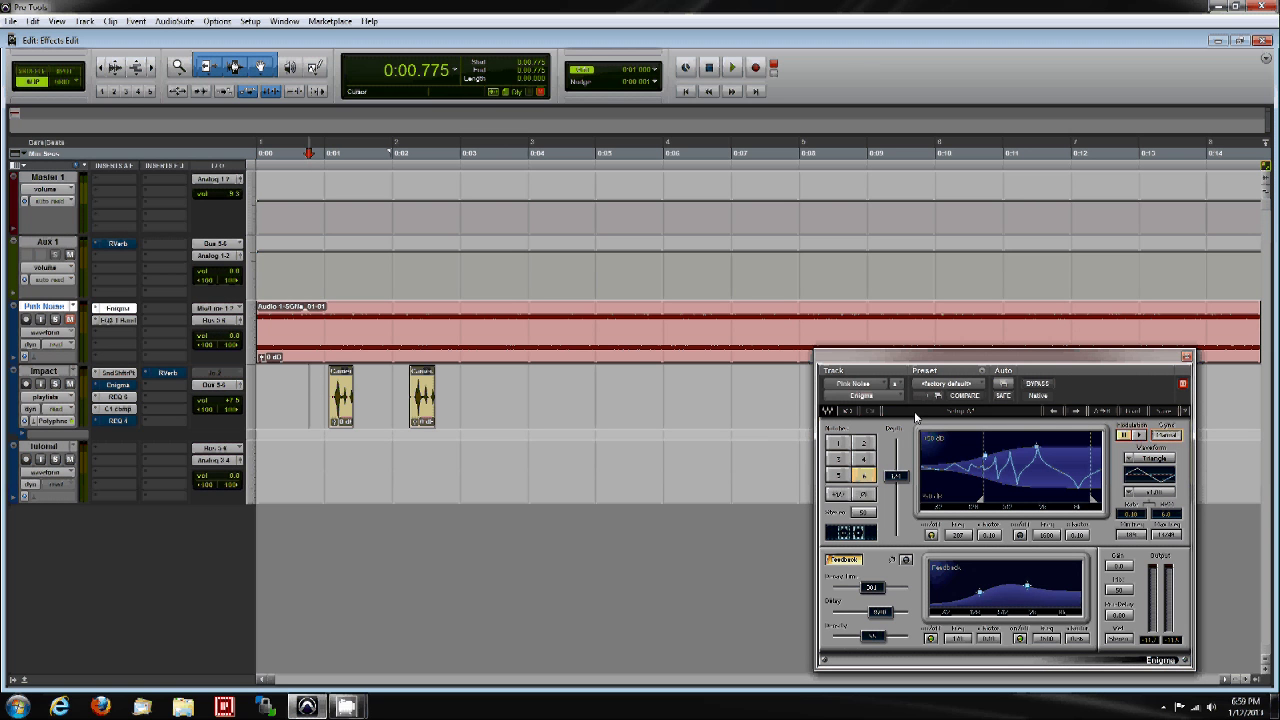
click(348, 394)
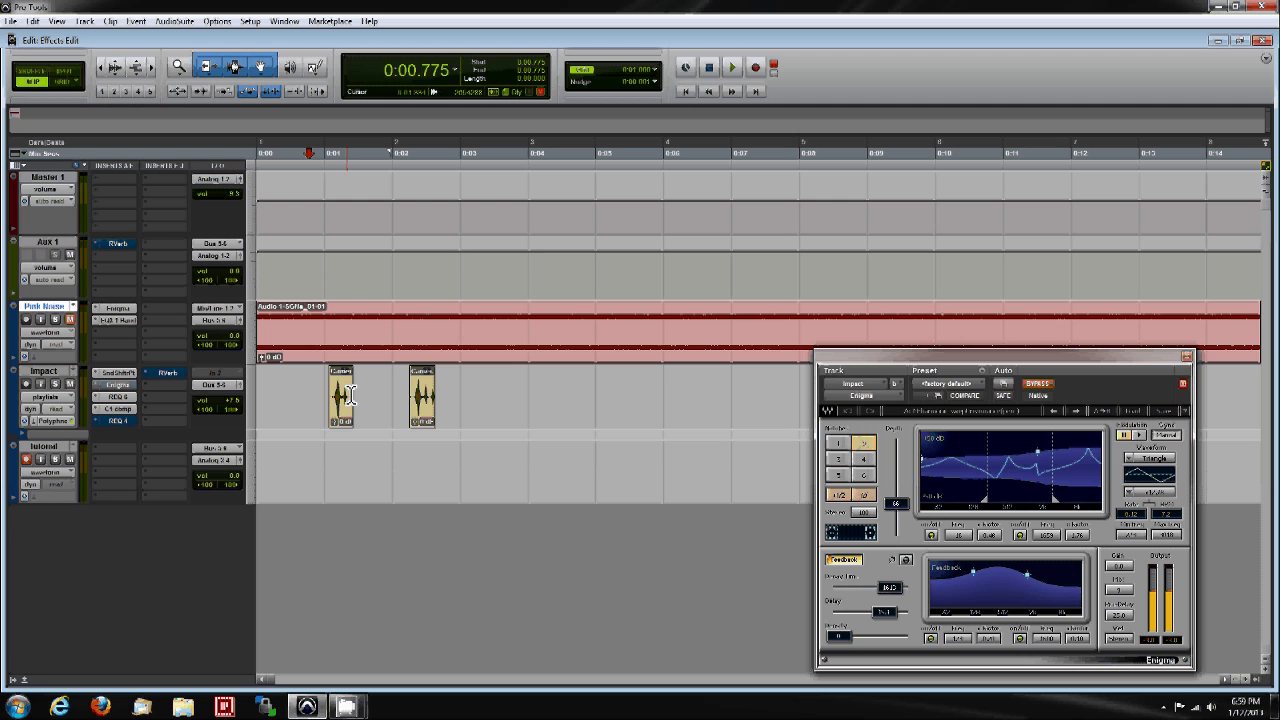
click(302, 391)
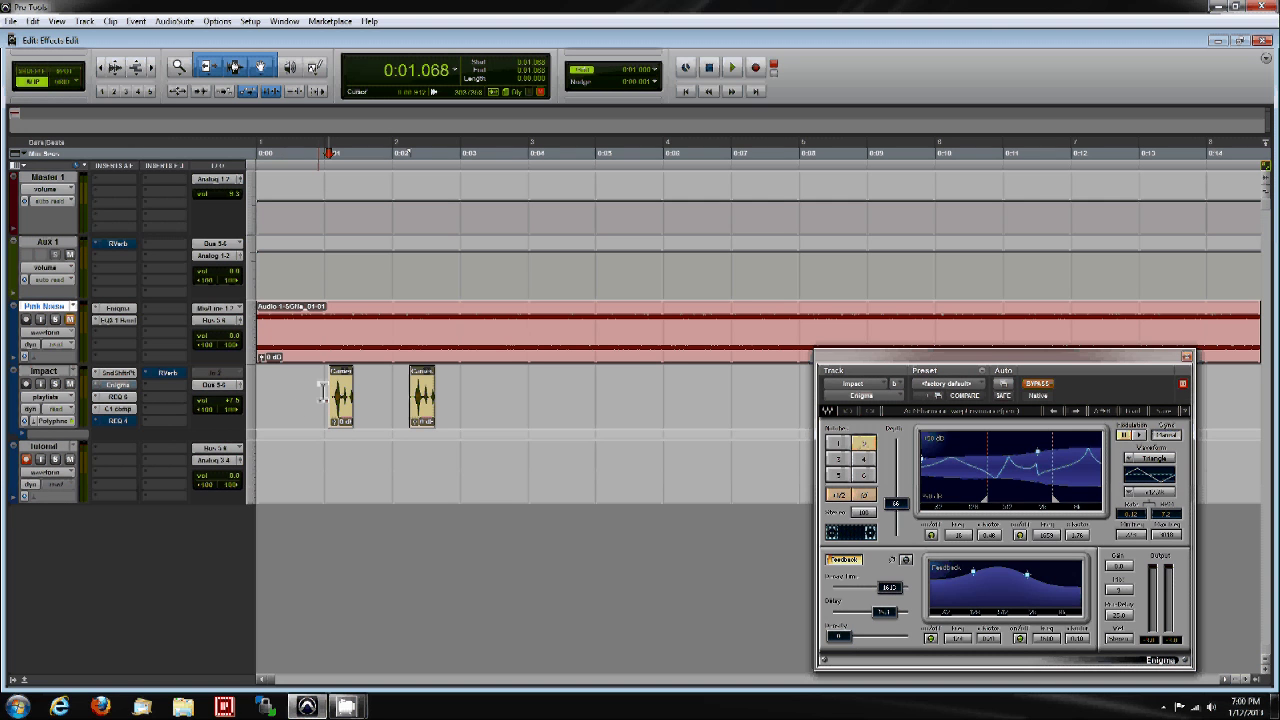
key(ctrl+space)
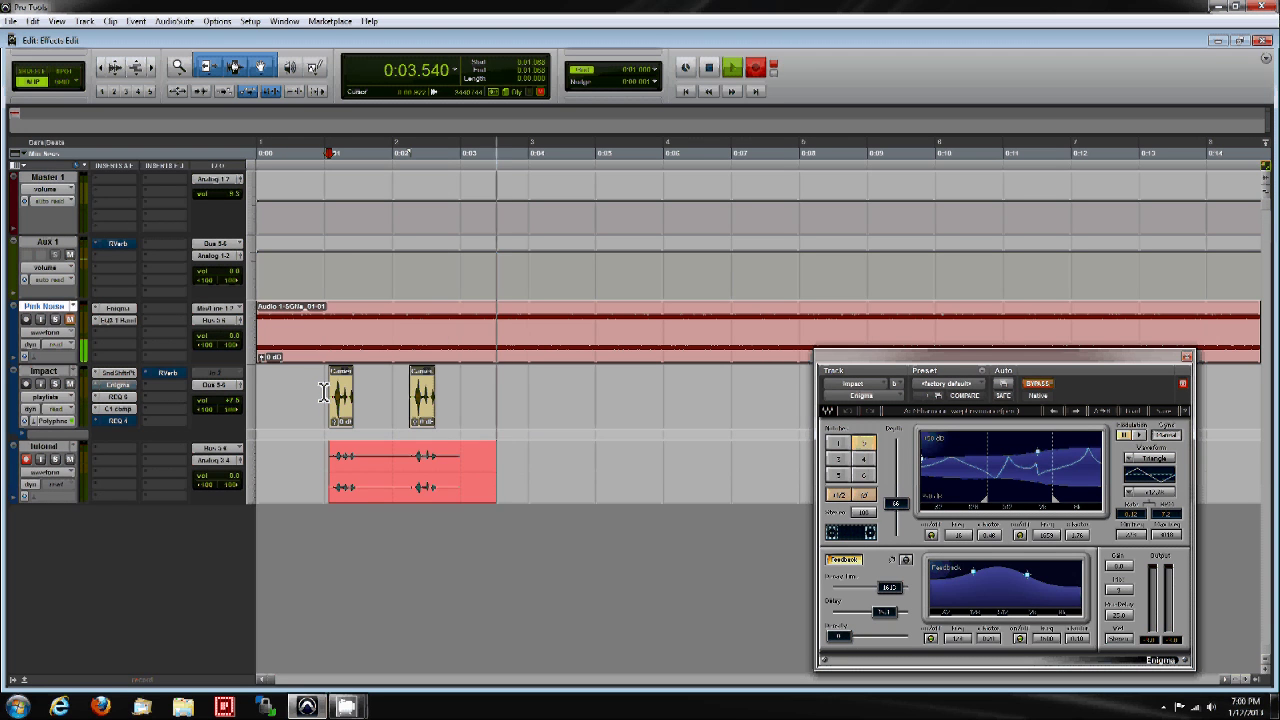
key(space)
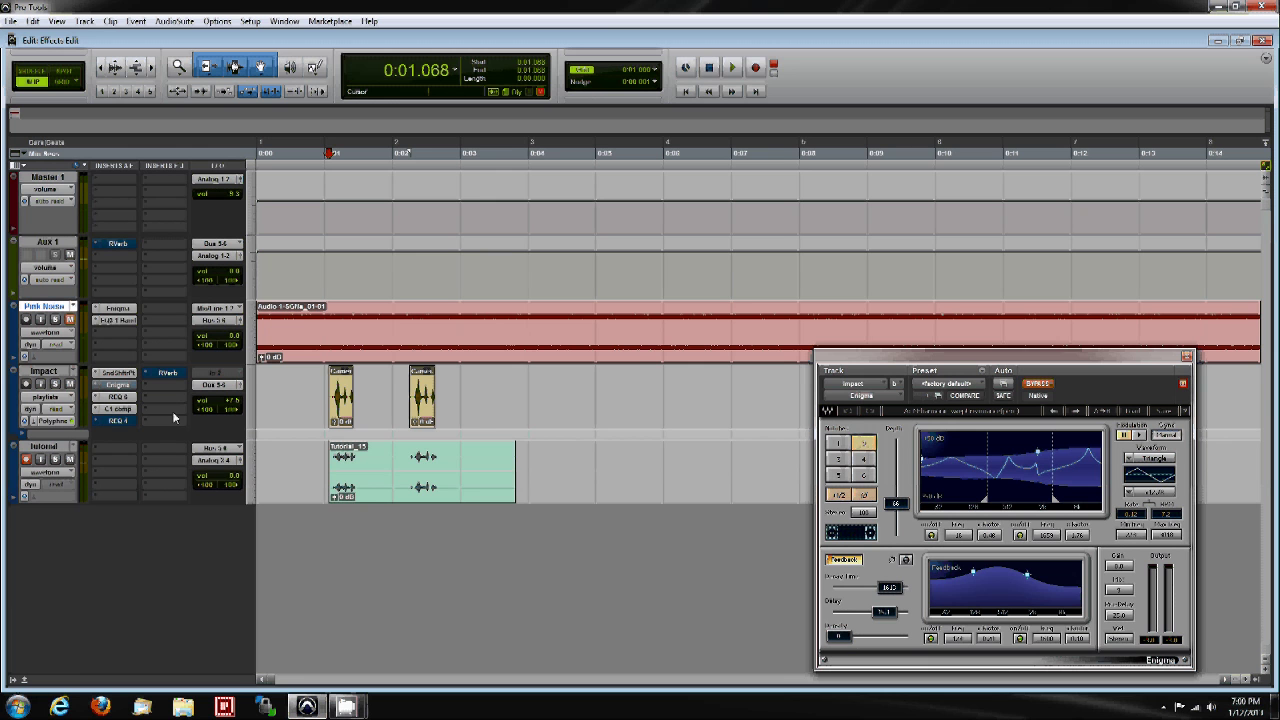
Step: Replace the bypassed take on the Tutorial track with a new Impact recording from 0:01.068 with Enigma active
click(396, 500)
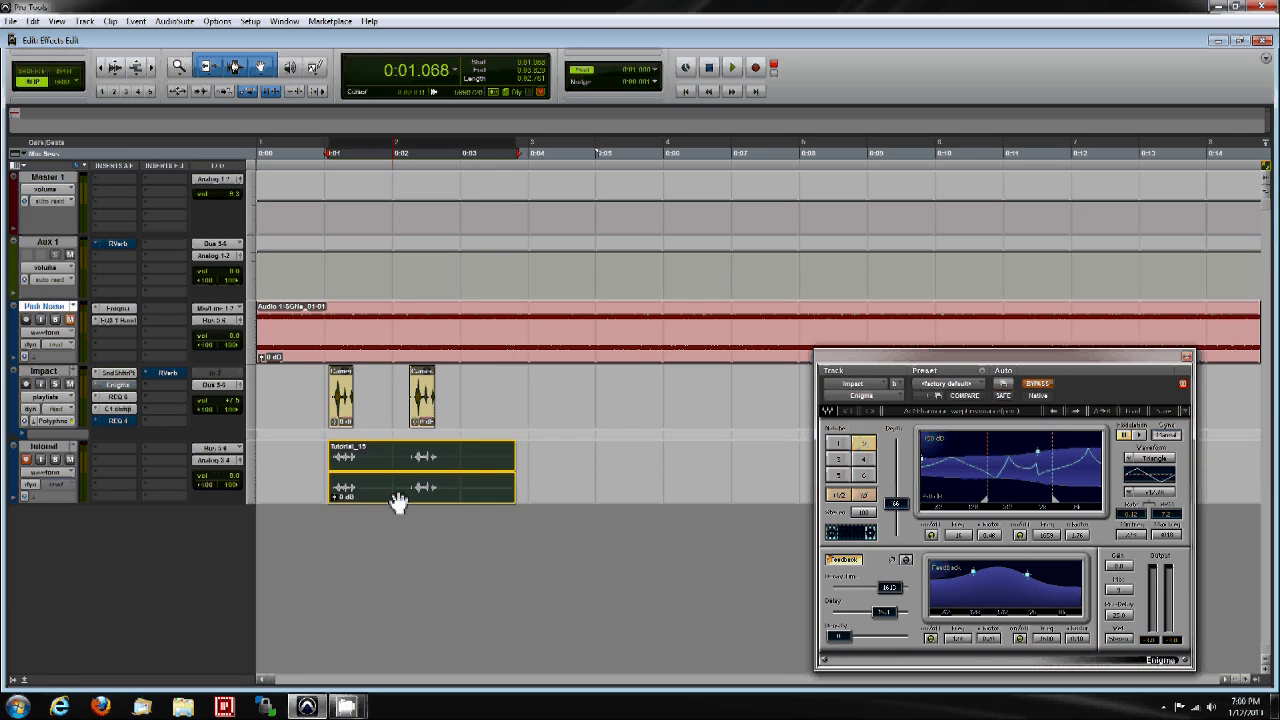
key(Delete)
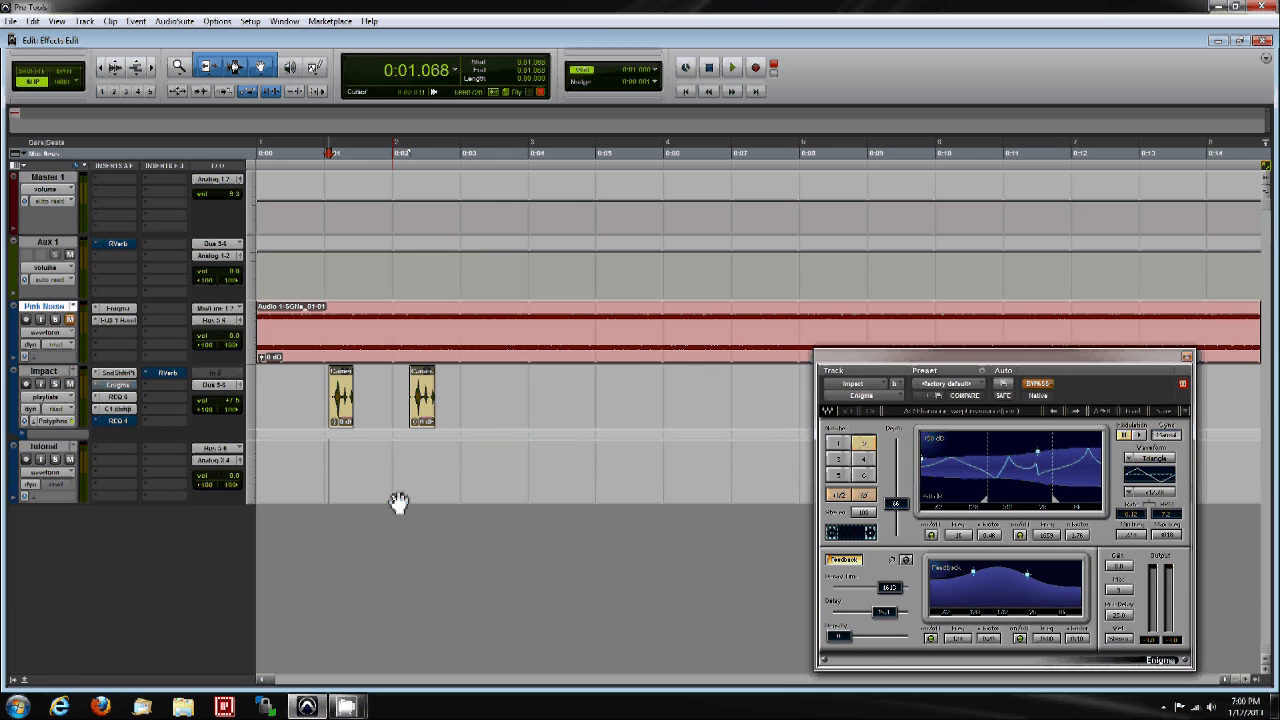
click(124, 386)
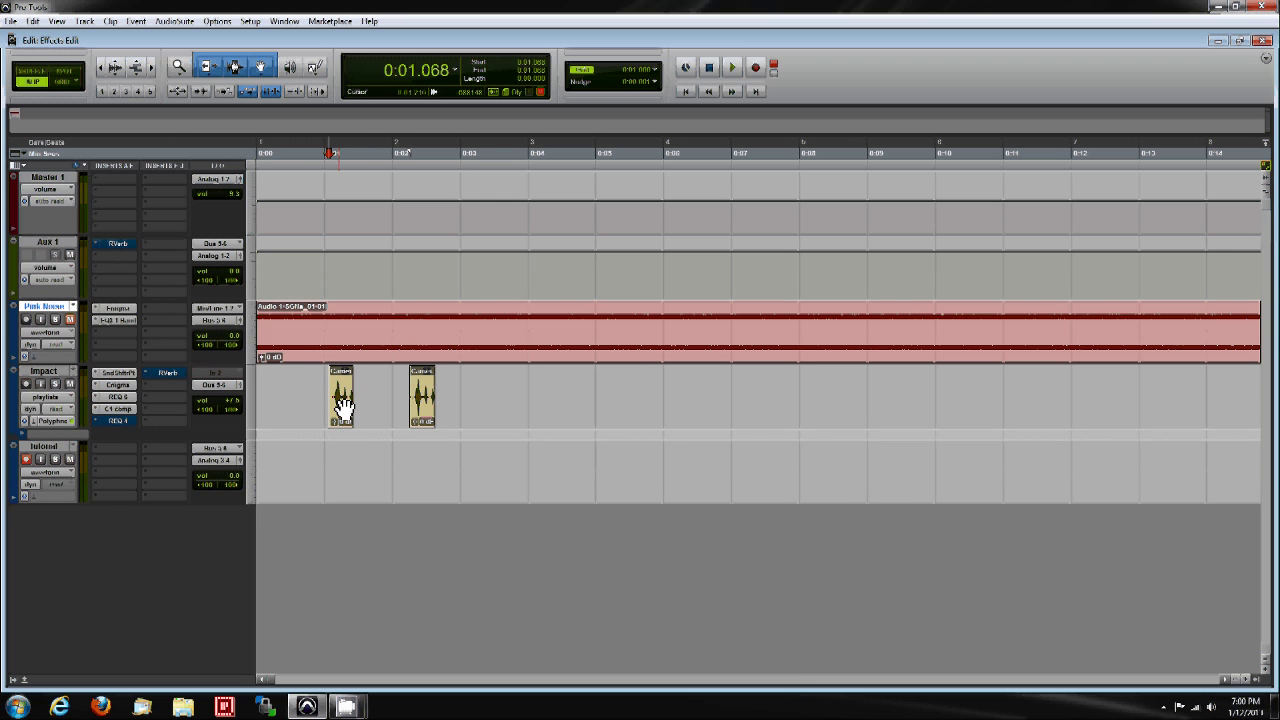
key(ctrl+space)
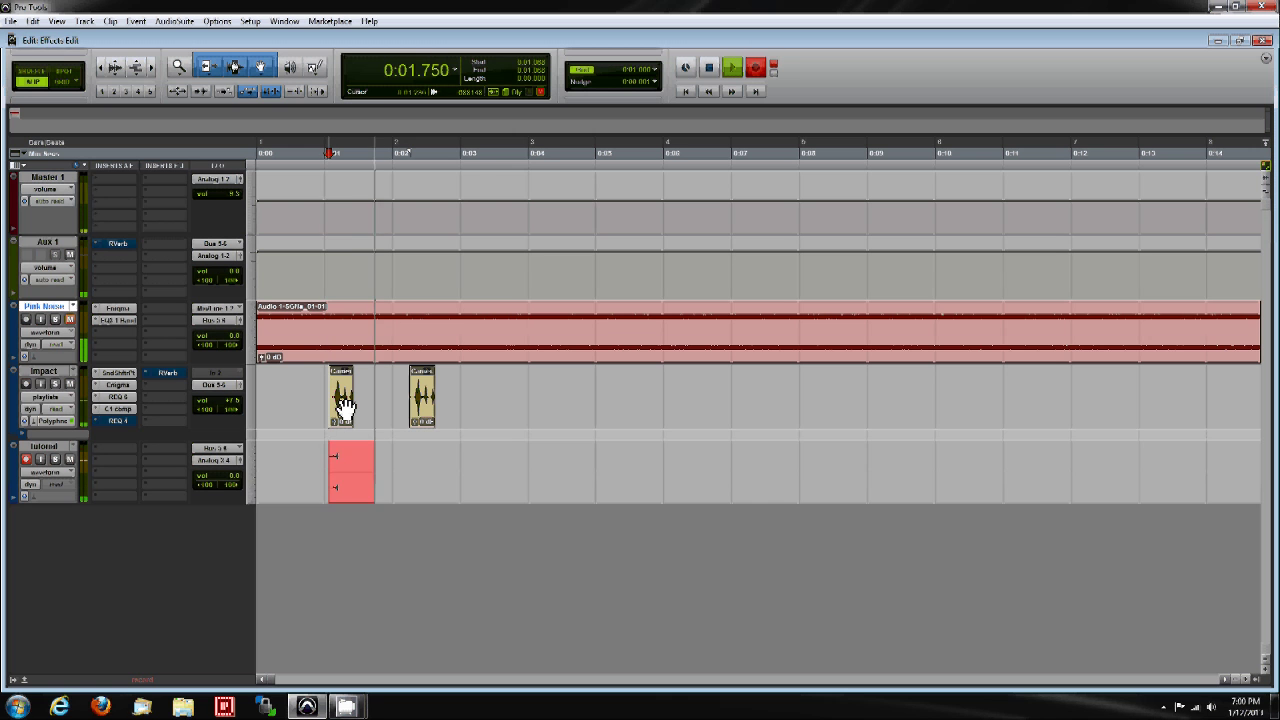
key(space)
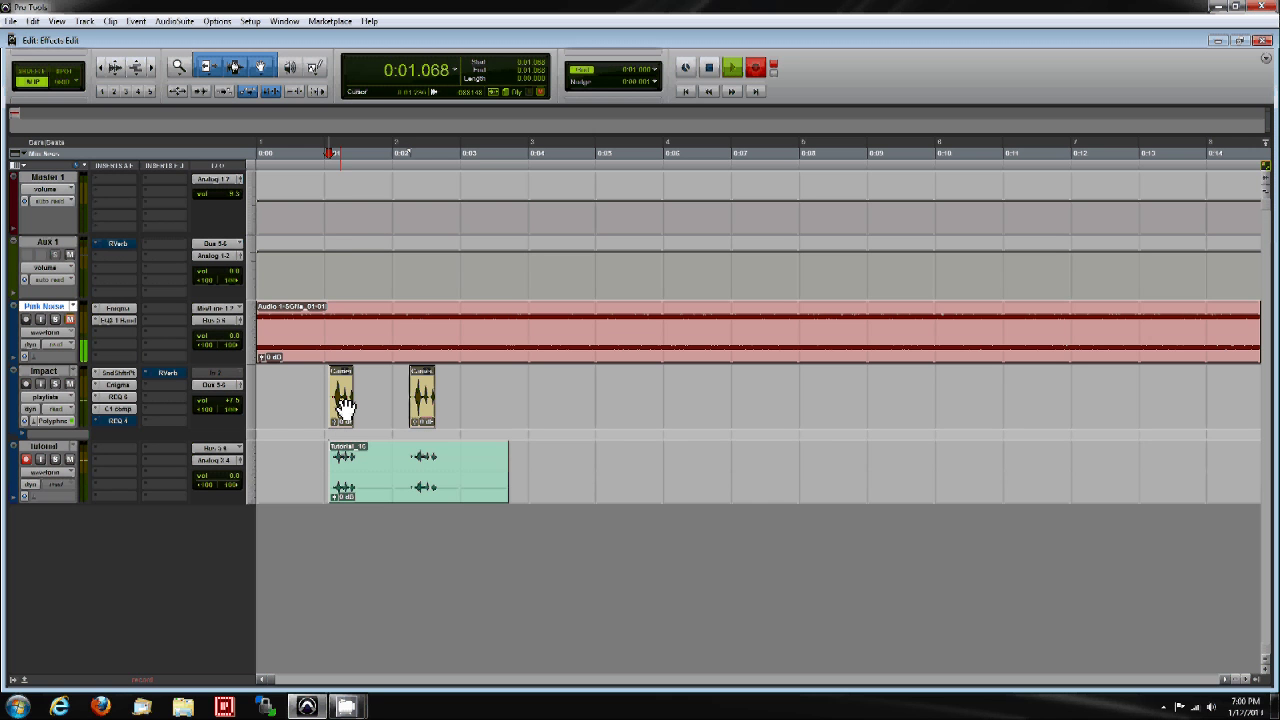
Step: Reopen the Enigma plug-in settings of the Impact track
click(117, 384)
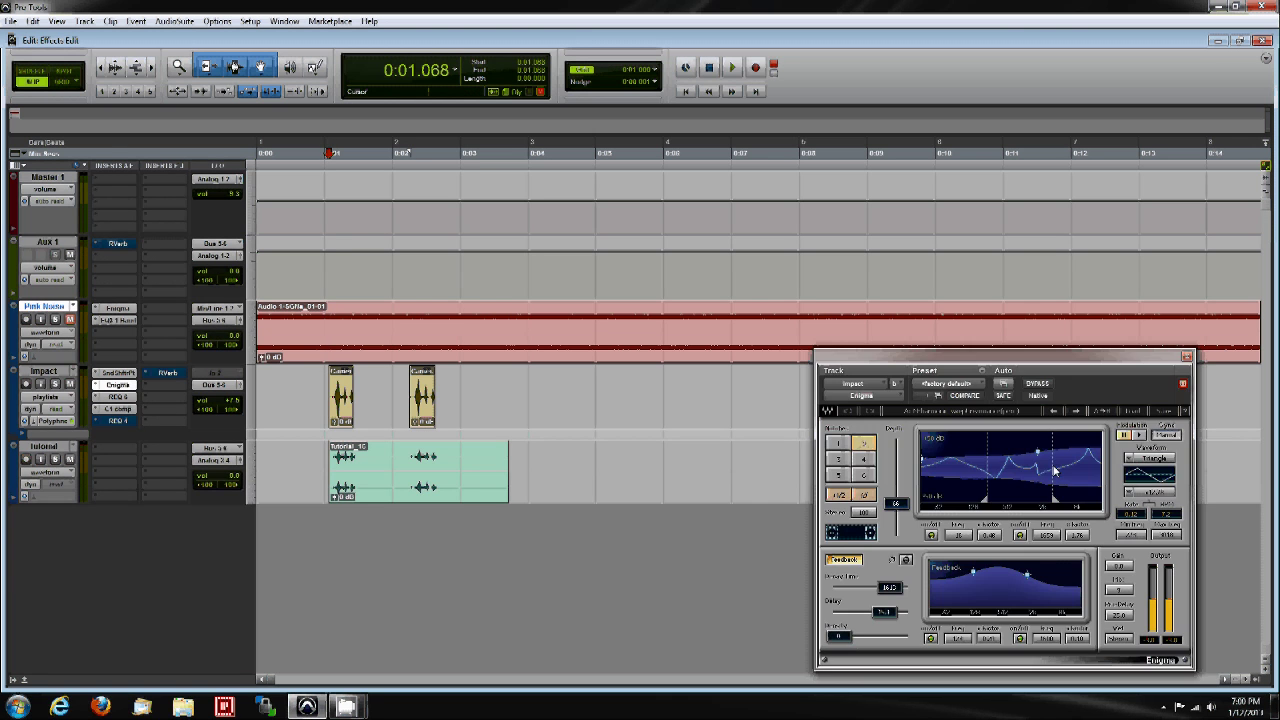